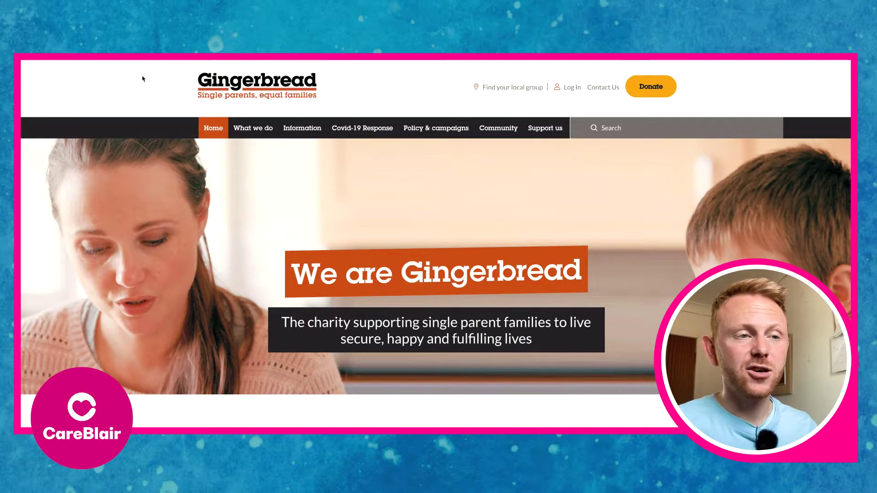
Open the Benefit calculators page within the Benefits, tax credits and universal credit information and find the Benefit calculator.
{"action": "left_click", "coordinate": [287, 127]}
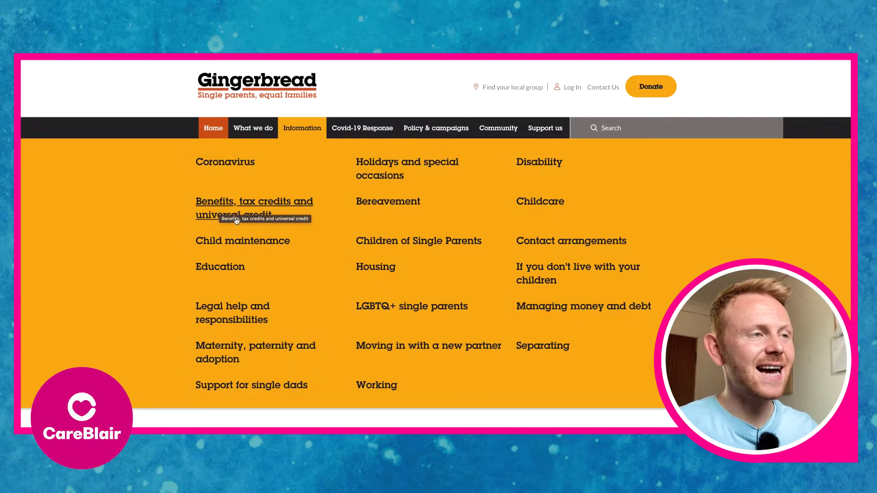
{"action": "left_click", "coordinate": [213, 204]}
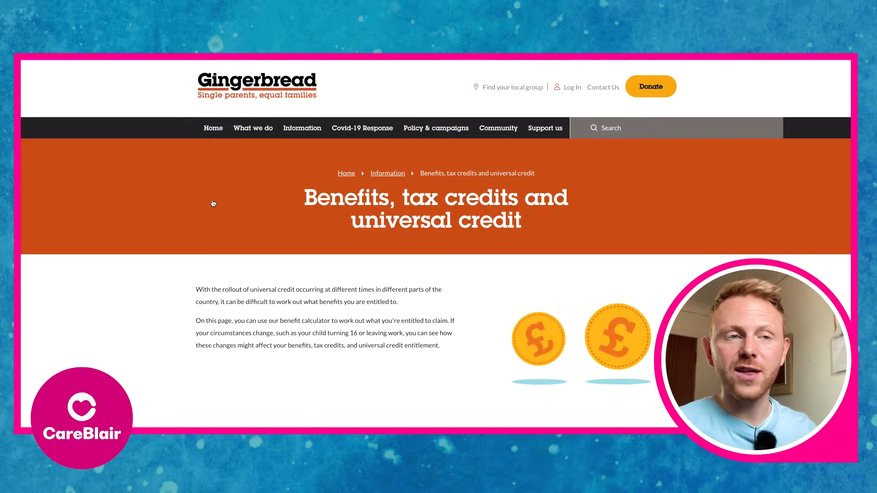
{"action": "scroll", "coordinate": [213, 203], "scroll_direction": "down", "scroll_amount": 5}
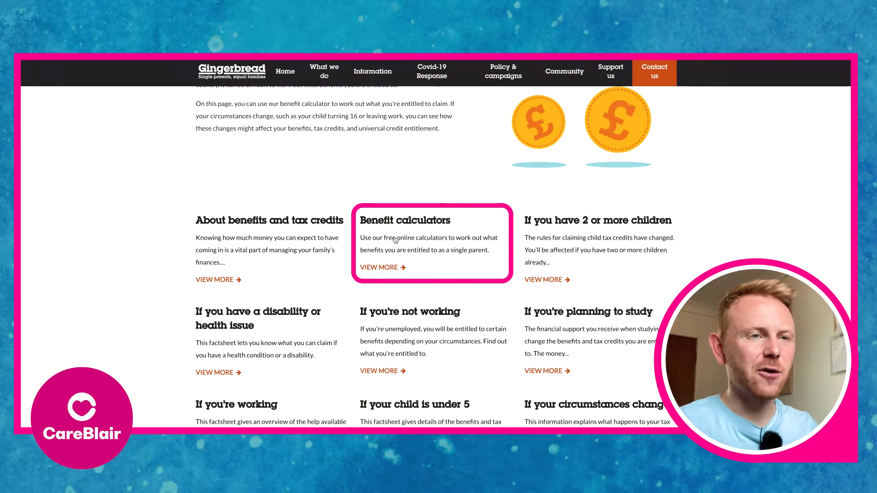
{"action": "left_click", "coordinate": [384, 269]}
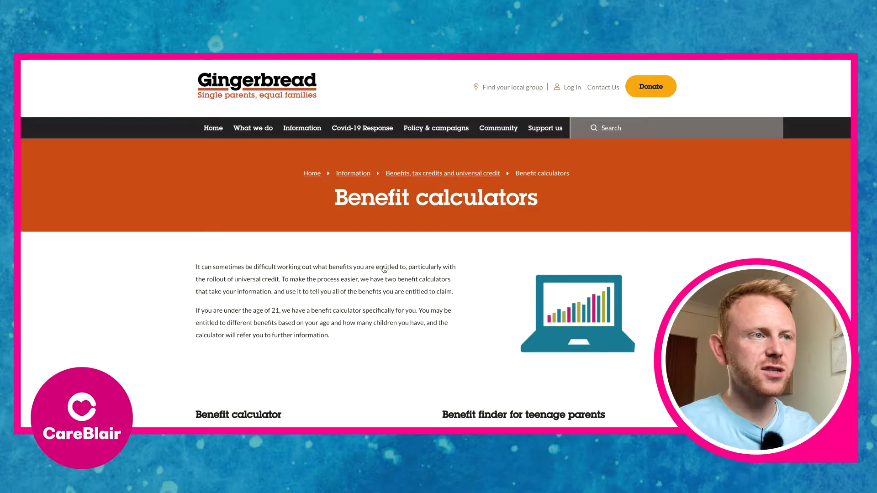
{"action": "scroll", "coordinate": [402, 273], "scroll_direction": "down", "scroll_amount": 3}
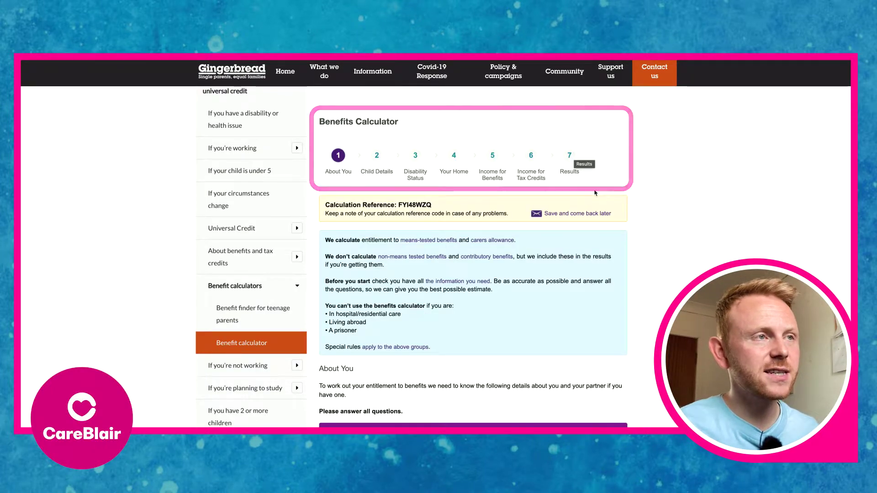
Answer No to the student question in the calculator's Confirmation of Status section.
{"action": "scroll", "coordinate": [612, 219], "scroll_direction": "down", "scroll_amount": 5}
{"action": "scroll", "coordinate": [652, 258], "scroll_direction": "down", "scroll_amount": 2}
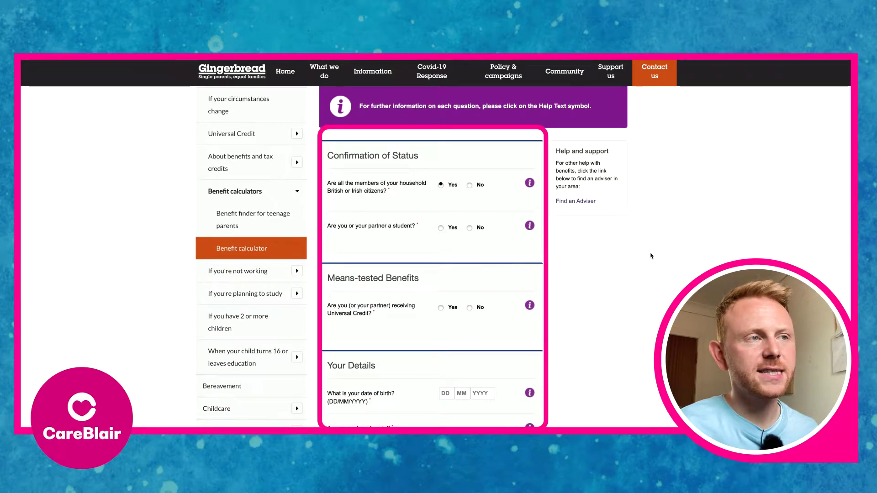
{"action": "scroll", "coordinate": [653, 257], "scroll_direction": "down", "scroll_amount": 1}
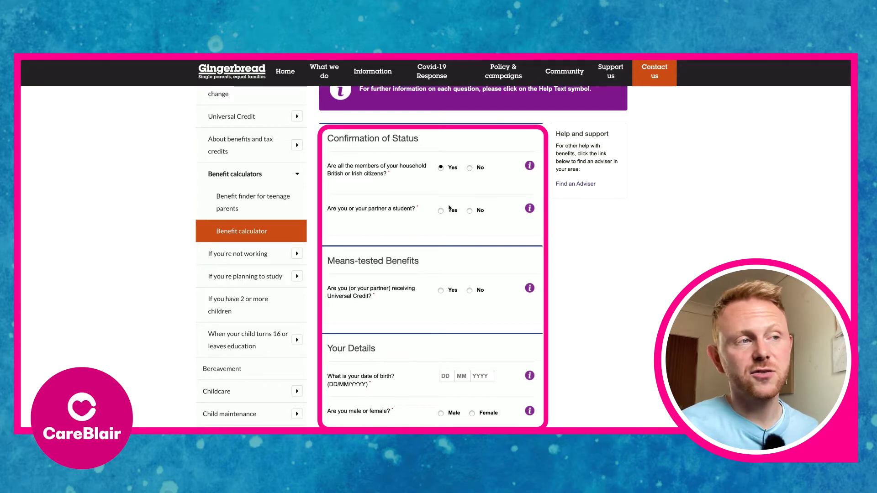
{"action": "scroll", "coordinate": [373, 221], "scroll_direction": "down", "scroll_amount": 1}
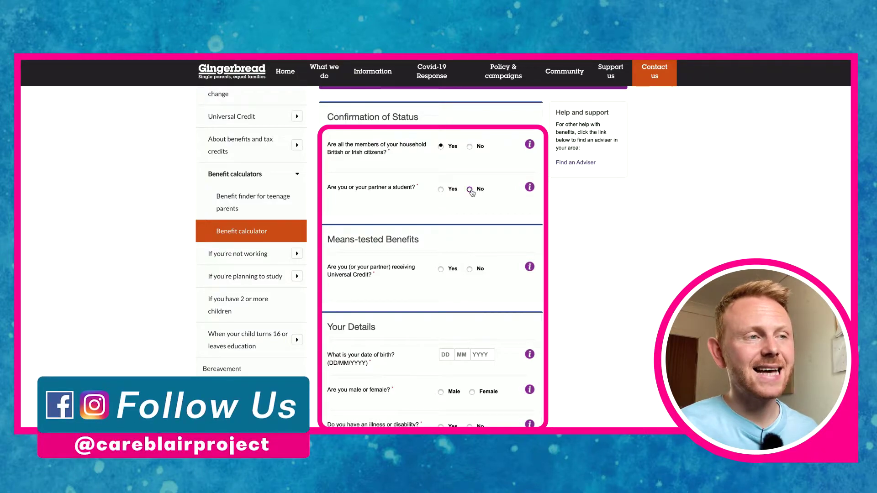
{"action": "left_click", "coordinate": [470, 191]}
Answer No to receiving Universal Credit, Income Support and Income-based Jobseekers Allowance under Means-tested Benefits.
{"action": "scroll", "coordinate": [512, 277], "scroll_direction": "down", "scroll_amount": 1}
{"action": "scroll", "coordinate": [512, 277], "scroll_direction": "down", "scroll_amount": 1}
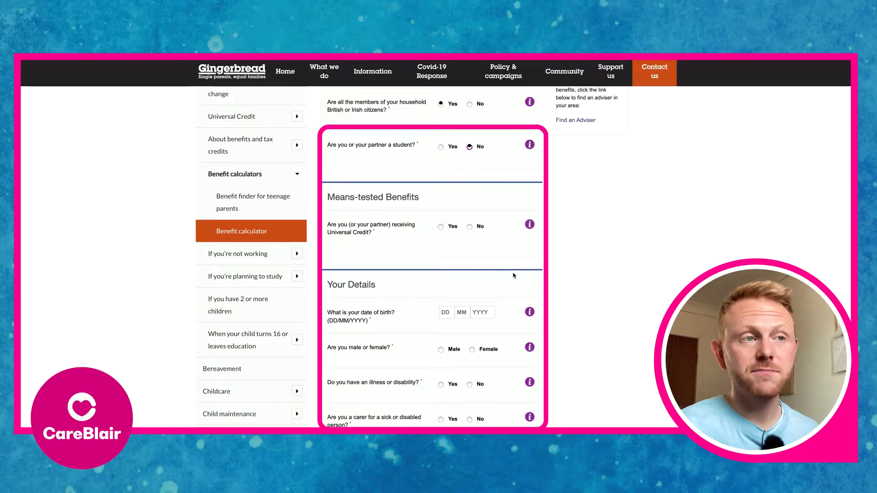
{"action": "left_click", "coordinate": [470, 227]}
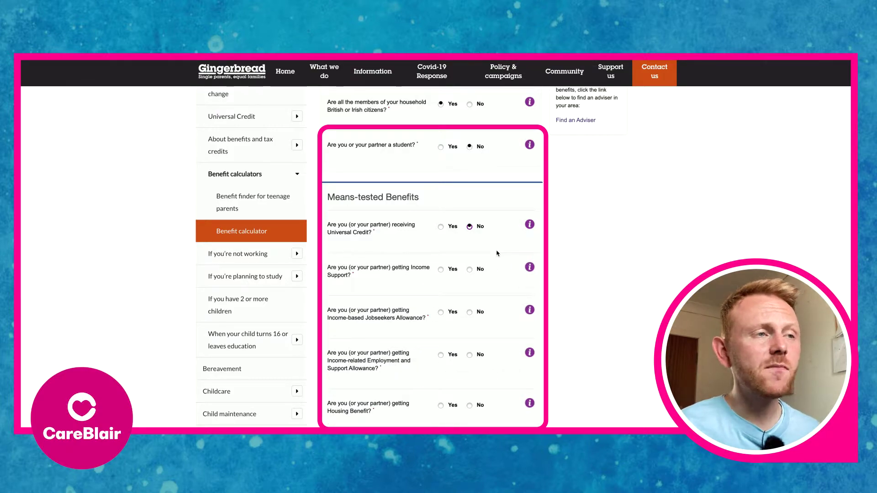
{"action": "scroll", "coordinate": [503, 263], "scroll_direction": "down", "scroll_amount": 2}
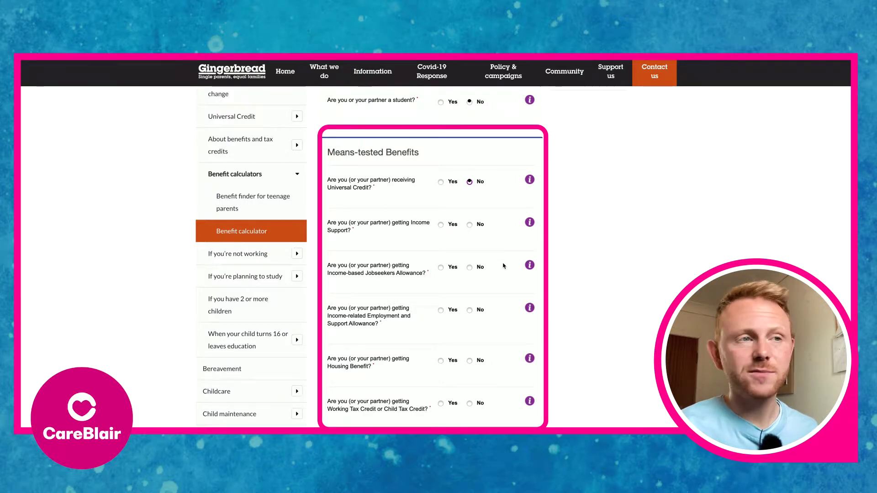
{"action": "scroll", "coordinate": [504, 266], "scroll_direction": "down", "scroll_amount": 1}
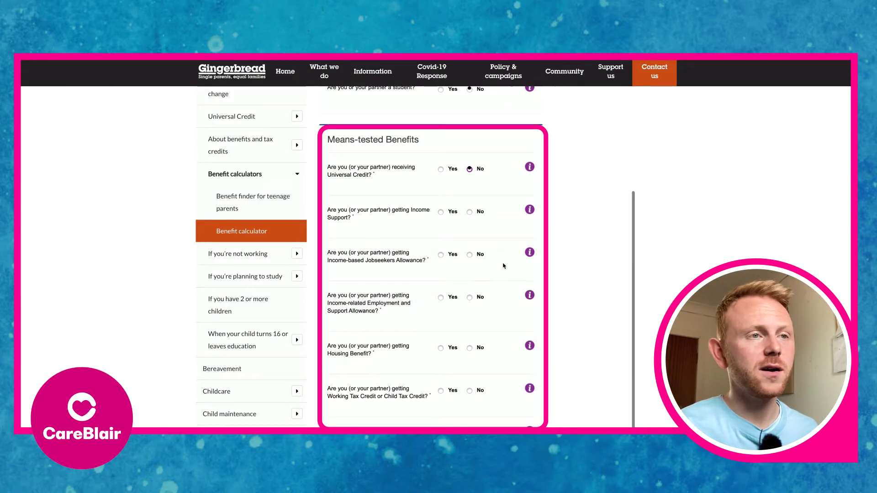
{"action": "left_click", "coordinate": [469, 212]}
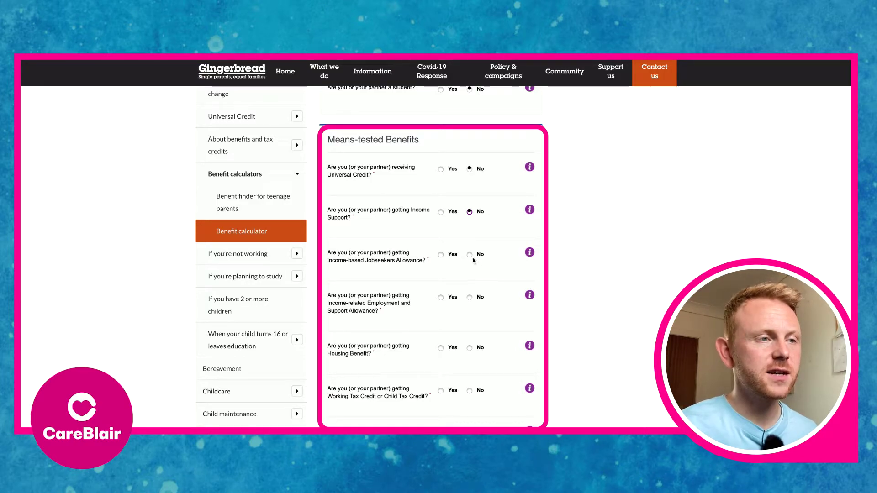
{"action": "left_click", "coordinate": [470, 255]}
Answer No to Income-related Employment and Support Allowance, Housing Benefit, Working or Child Tax Credit, and Pension Credit.
{"action": "scroll", "coordinate": [502, 303], "scroll_direction": "down", "scroll_amount": 2}
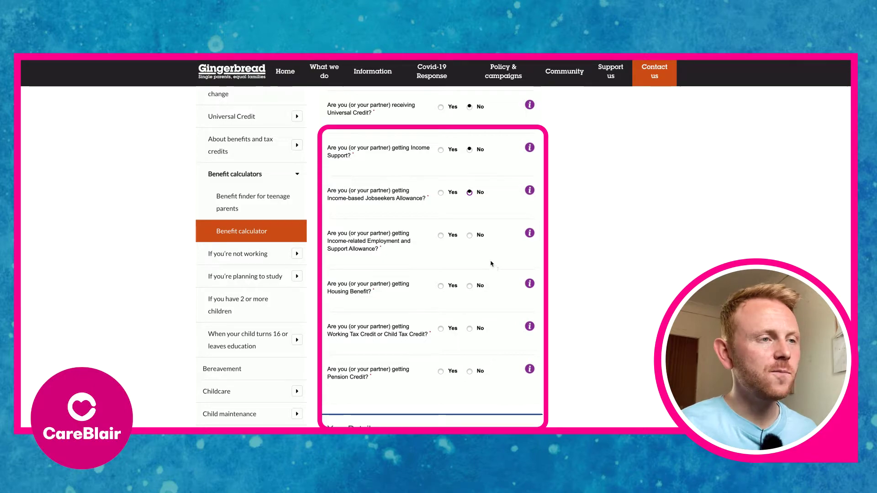
{"action": "left_click", "coordinate": [469, 235]}
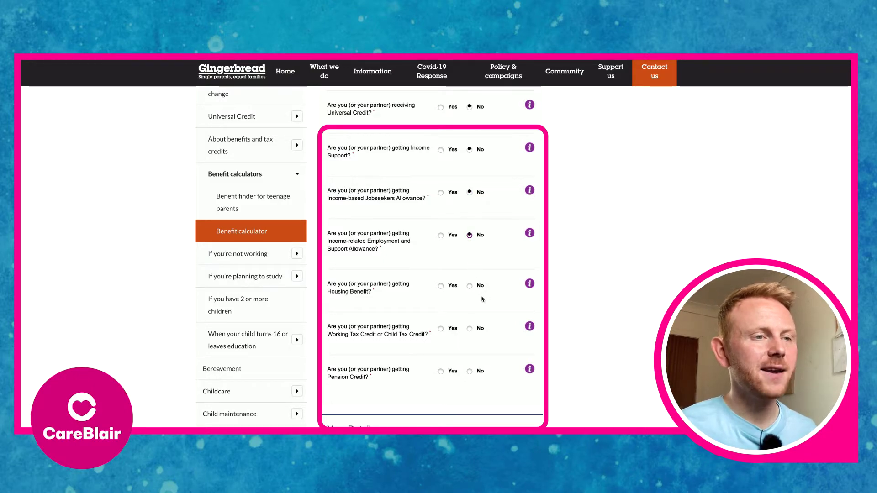
{"action": "left_click", "coordinate": [470, 286]}
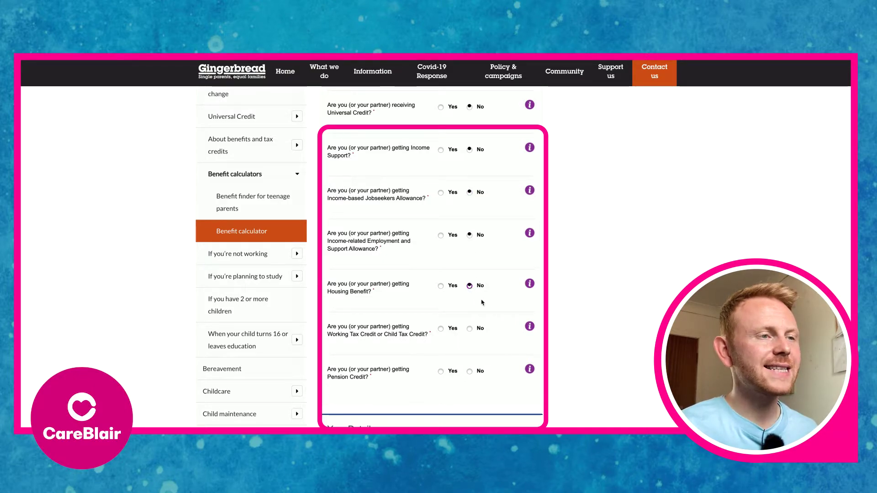
{"action": "scroll", "coordinate": [487, 305], "scroll_direction": "down", "scroll_amount": 2}
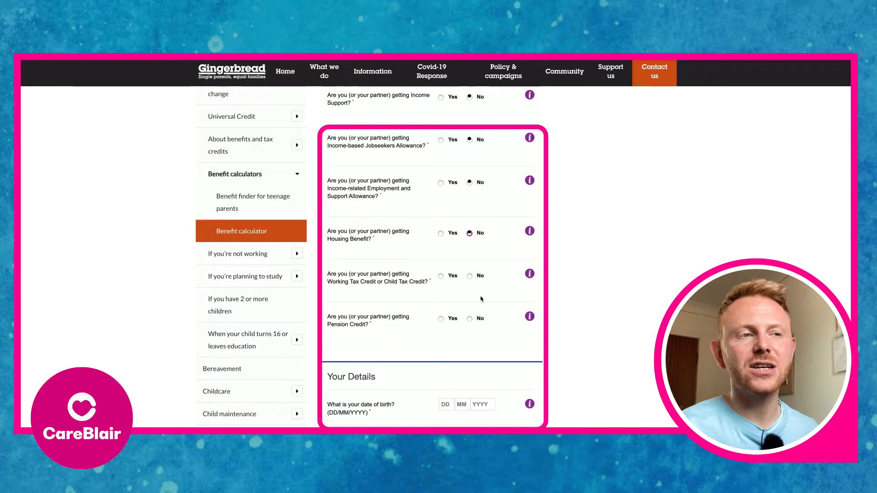
{"action": "left_click", "coordinate": [470, 276]}
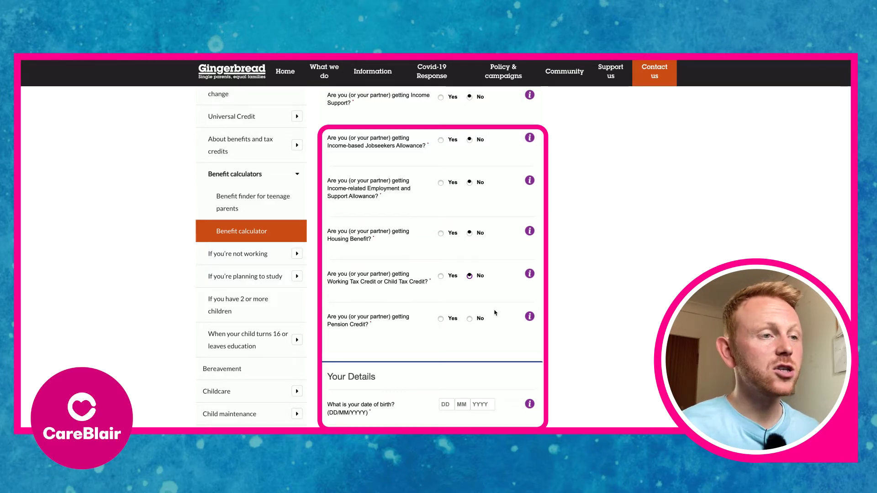
{"action": "scroll", "coordinate": [494, 323], "scroll_direction": "down", "scroll_amount": 2}
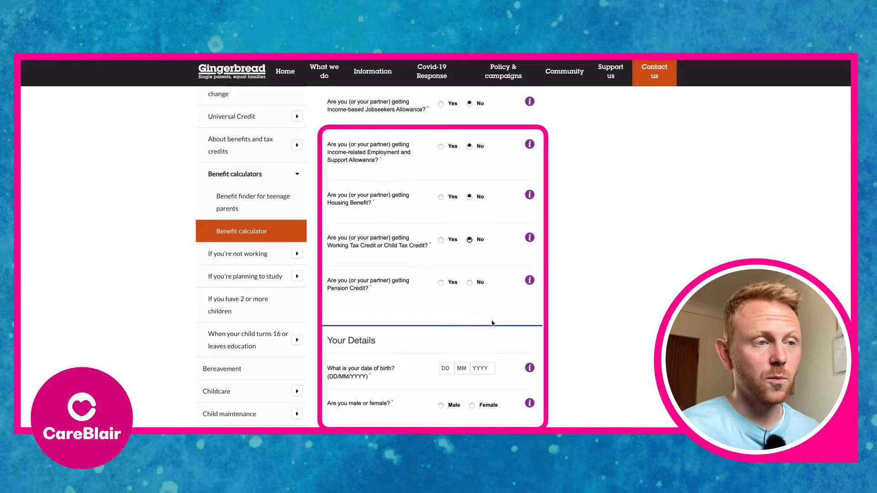
{"action": "left_click", "coordinate": [470, 282]}
Enter the claimant's date of birth in the Your Details section.
{"action": "scroll", "coordinate": [509, 320], "scroll_direction": "down", "scroll_amount": 5}
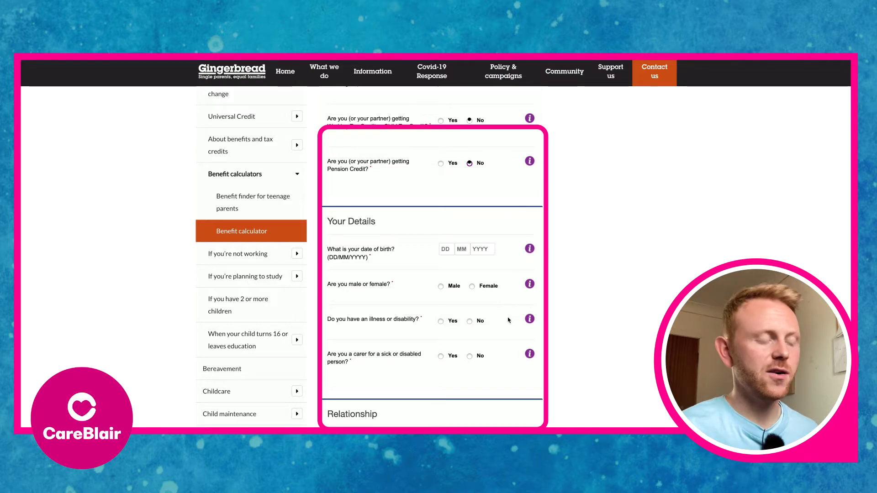
{"action": "left_click", "coordinate": [447, 250]}
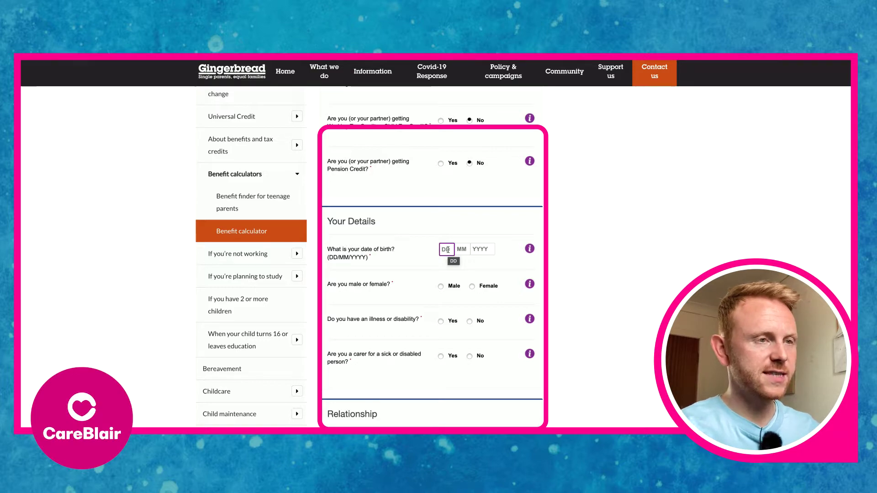
{"action": "type", "text": "17"}
{"action": "left_click", "coordinate": [462, 250]}
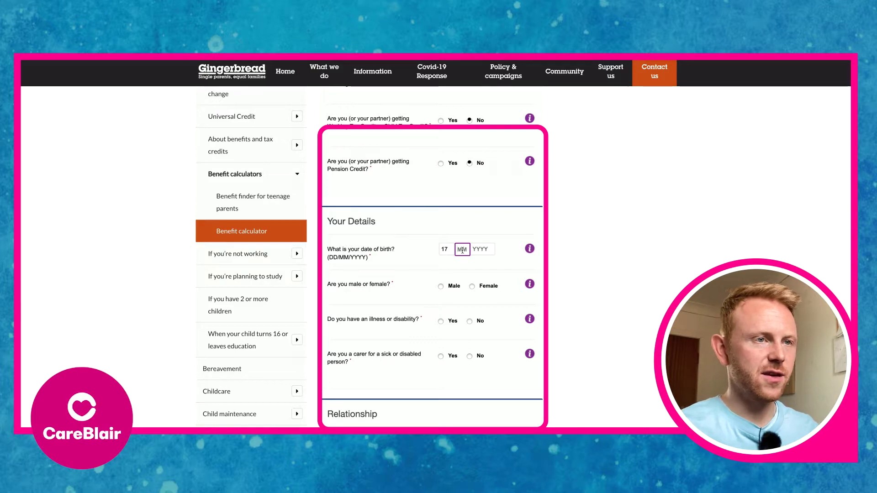
{"action": "type", "text": "07"}
{"action": "left_click", "coordinate": [486, 249]}
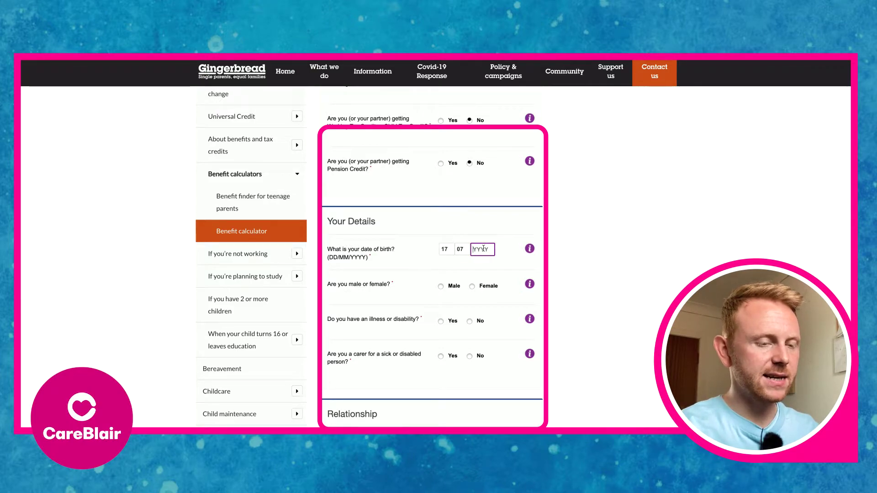
{"action": "type", "text": "1987"}
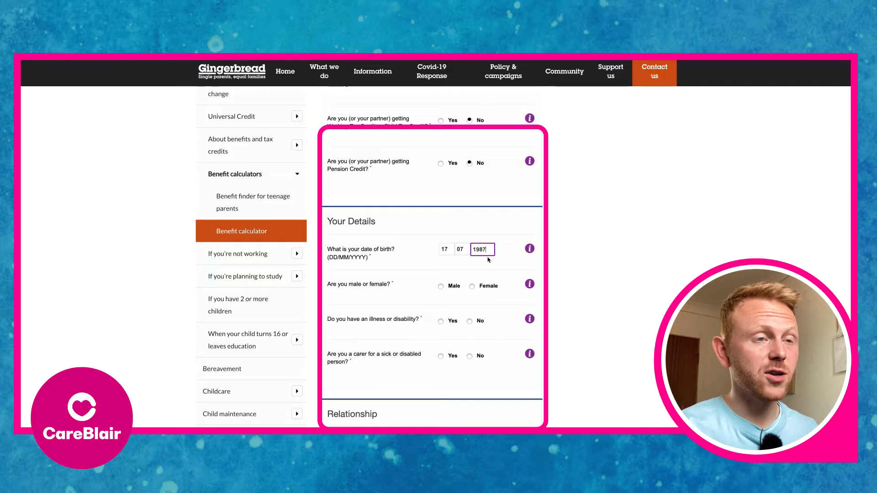
Set the claimant's sex to Female and answer No to having an illness or disability and to being a carer.
{"action": "left_click", "coordinate": [473, 287]}
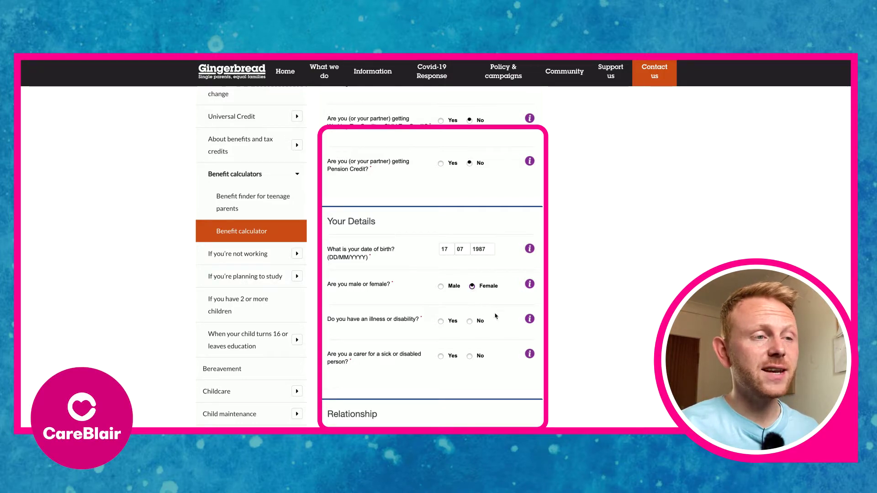
{"action": "scroll", "coordinate": [495, 326], "scroll_direction": "down", "scroll_amount": 1}
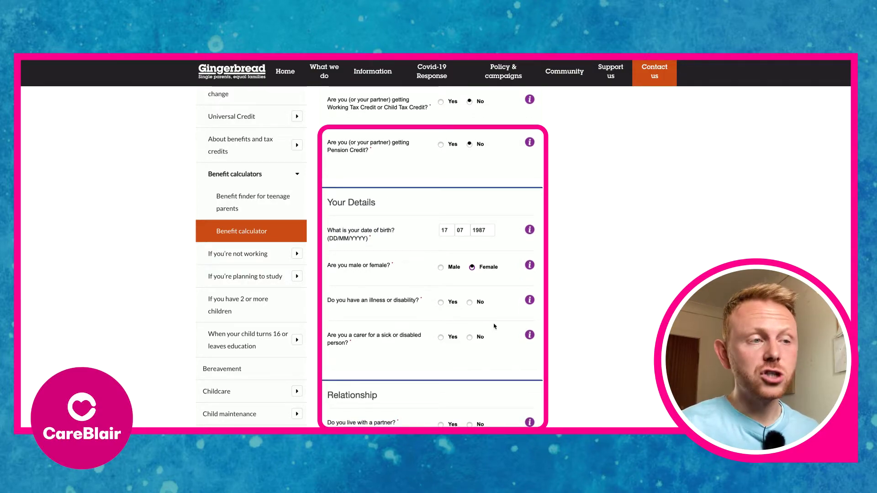
{"action": "left_click", "coordinate": [470, 302]}
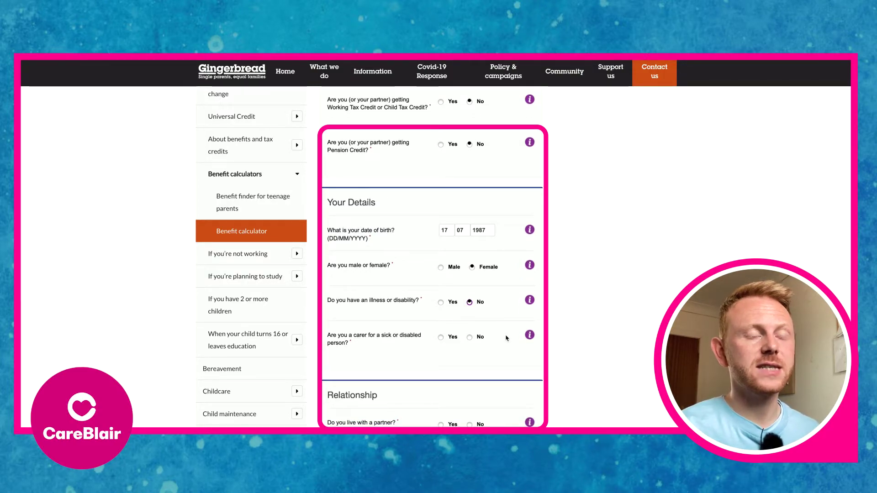
{"action": "left_click", "coordinate": [482, 338]}
Answer No to living with a partner and to being unable to work because of coronavirus.
{"action": "scroll", "coordinate": [525, 377], "scroll_direction": "down", "scroll_amount": 2}
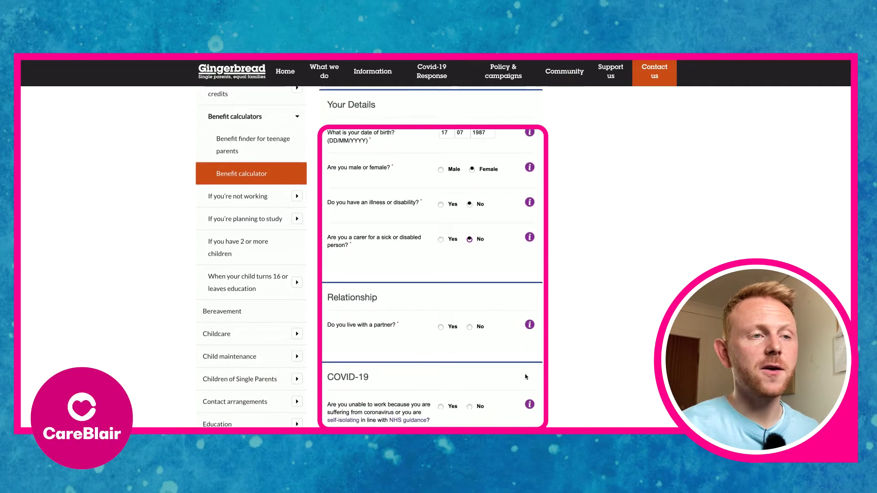
{"action": "scroll", "coordinate": [526, 377], "scroll_direction": "down", "scroll_amount": 1}
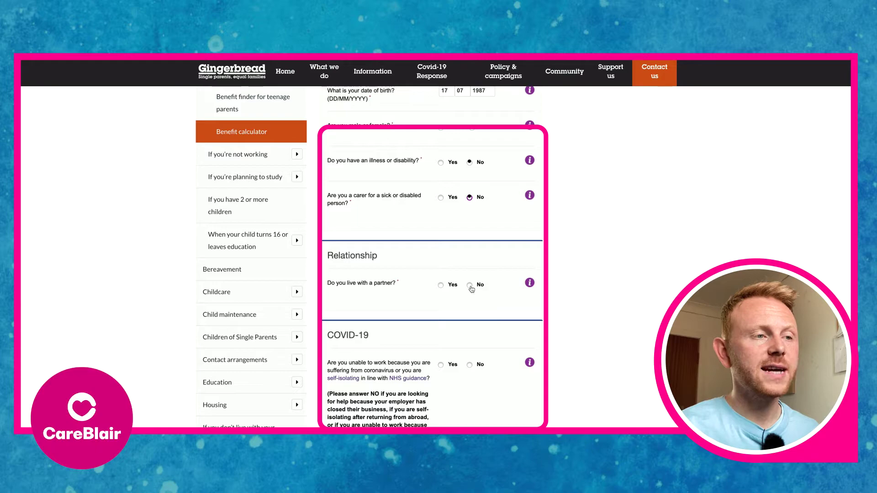
{"action": "left_click", "coordinate": [470, 285]}
{"action": "scroll", "coordinate": [515, 354], "scroll_direction": "down", "scroll_amount": 2}
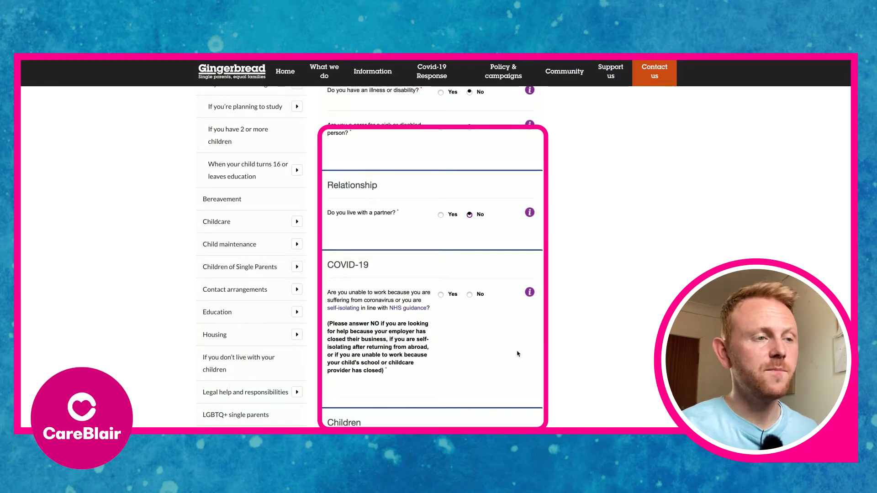
{"action": "left_click", "coordinate": [470, 295]}
Set the number of dependent children to 1 and answer No to being an approved foster carer.
{"action": "scroll", "coordinate": [502, 345], "scroll_direction": "down", "scroll_amount": 5}
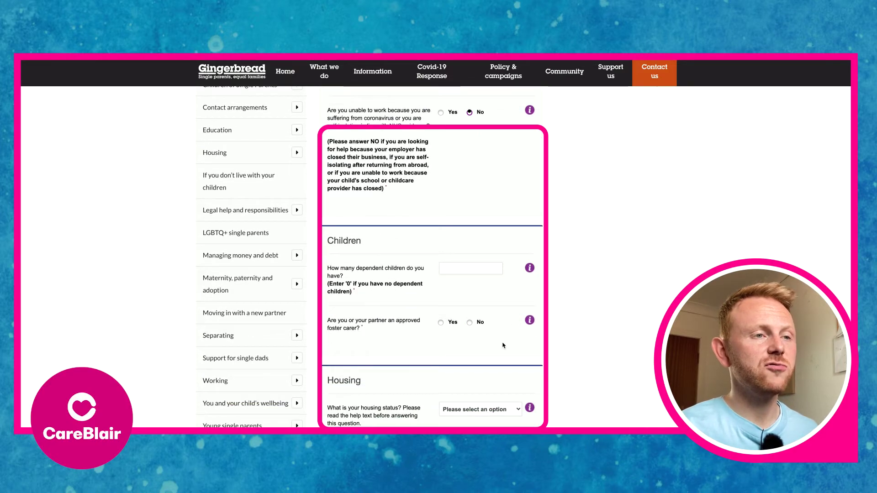
{"action": "left_click", "coordinate": [455, 269]}
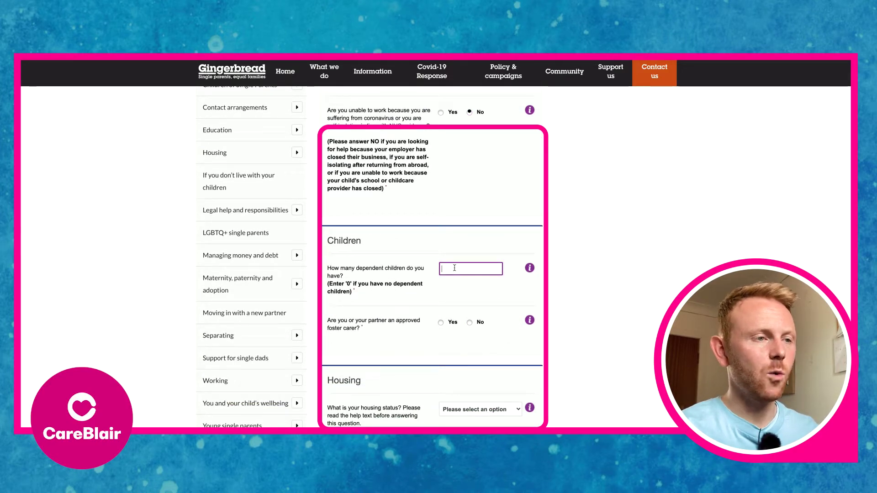
{"action": "type", "text": "1"}
{"action": "scroll", "coordinate": [490, 308], "scroll_direction": "down", "scroll_amount": 1}
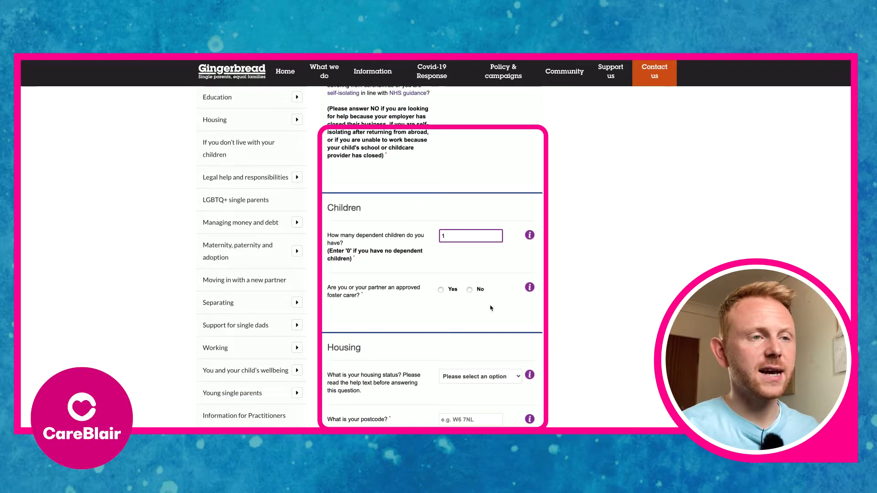
{"action": "left_click", "coordinate": [469, 290]}
Set the housing status to Social Tenant and enter the home postcode in the Housing section.
{"action": "scroll", "coordinate": [512, 343], "scroll_direction": "down", "scroll_amount": 2}
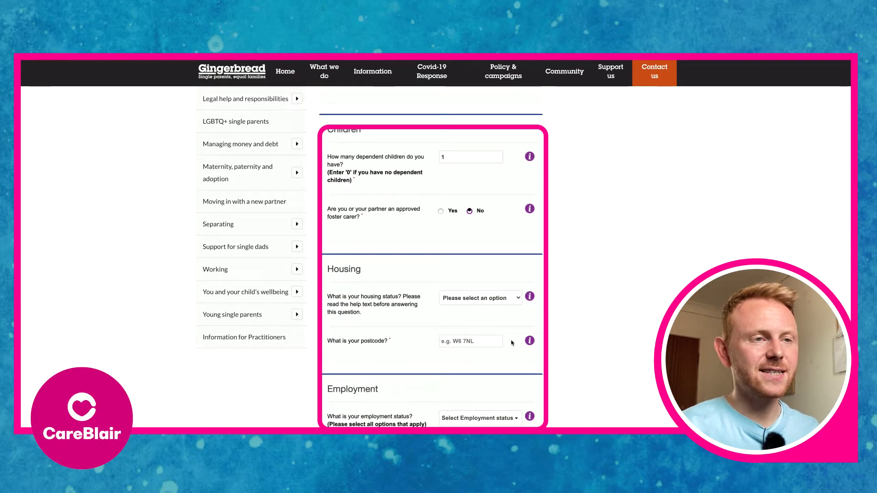
{"action": "left_click", "coordinate": [505, 302]}
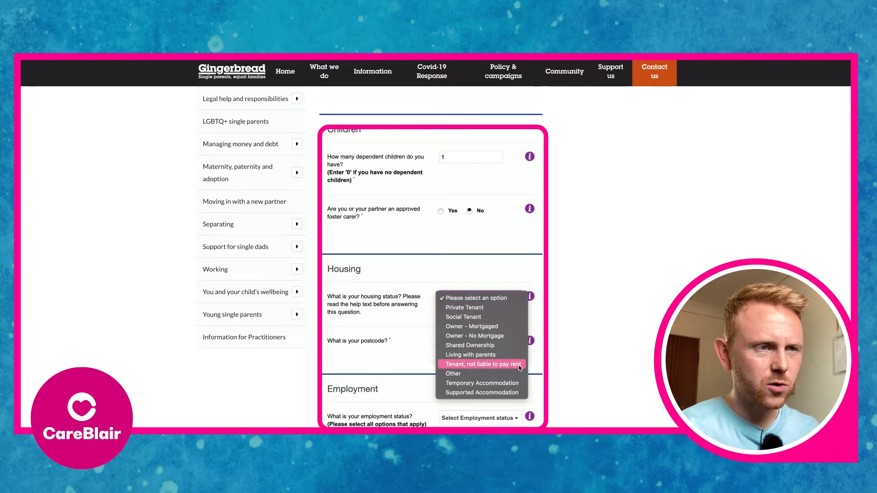
{"action": "left_click", "coordinate": [482, 316]}
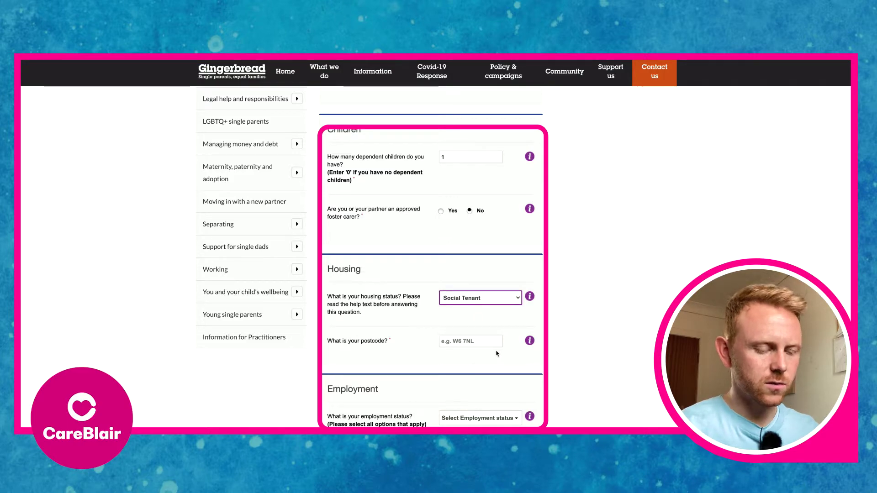
{"action": "left_click", "coordinate": [482, 343]}
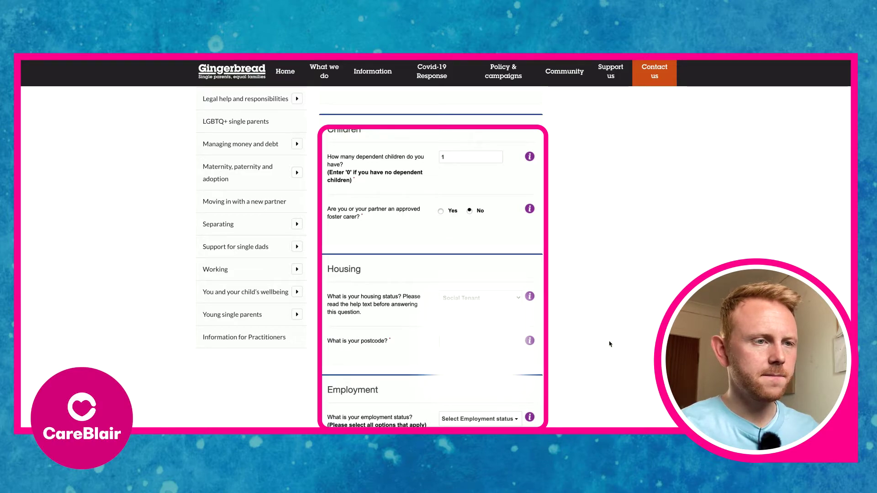
Set the employment status to Looking after a child under 5 and continue to the Child Details page.
{"action": "scroll", "coordinate": [609, 344], "scroll_direction": "up", "scroll_amount": 1}
{"action": "scroll", "coordinate": [579, 363], "scroll_direction": "down", "scroll_amount": 3}
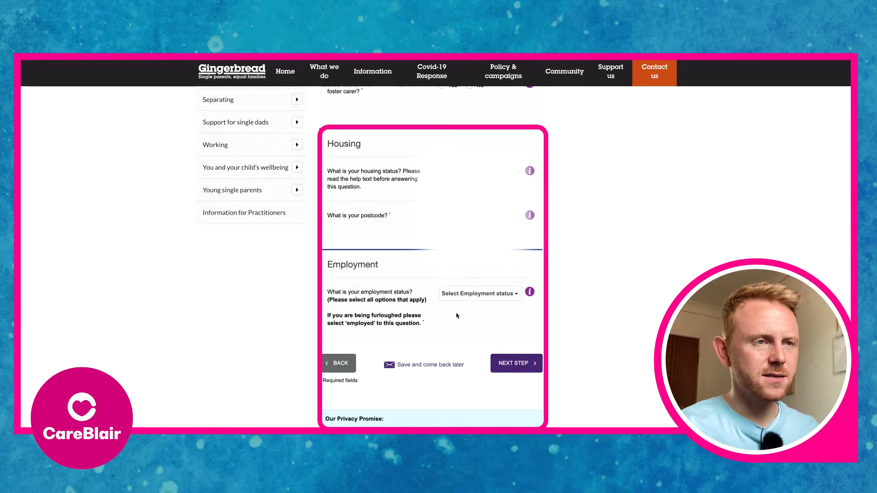
{"action": "left_click", "coordinate": [482, 295]}
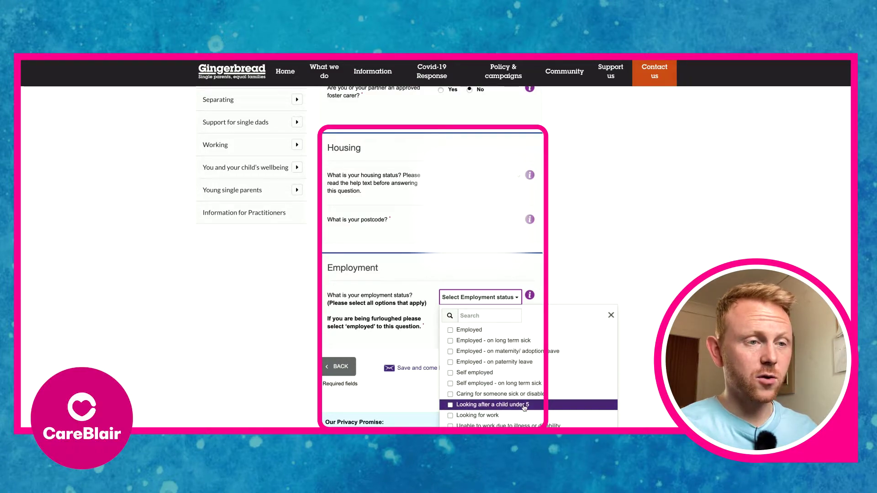
{"action": "left_click", "coordinate": [451, 405]}
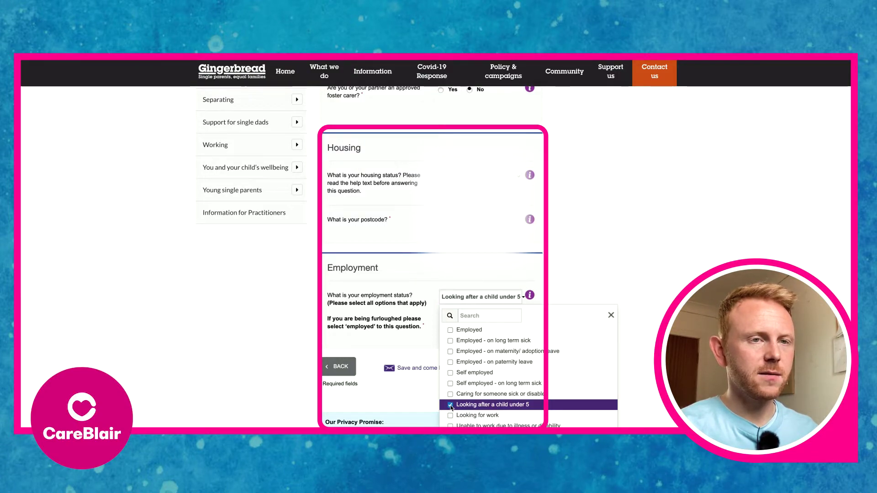
{"action": "left_click", "coordinate": [611, 314]}
{"action": "left_click", "coordinate": [525, 367]}
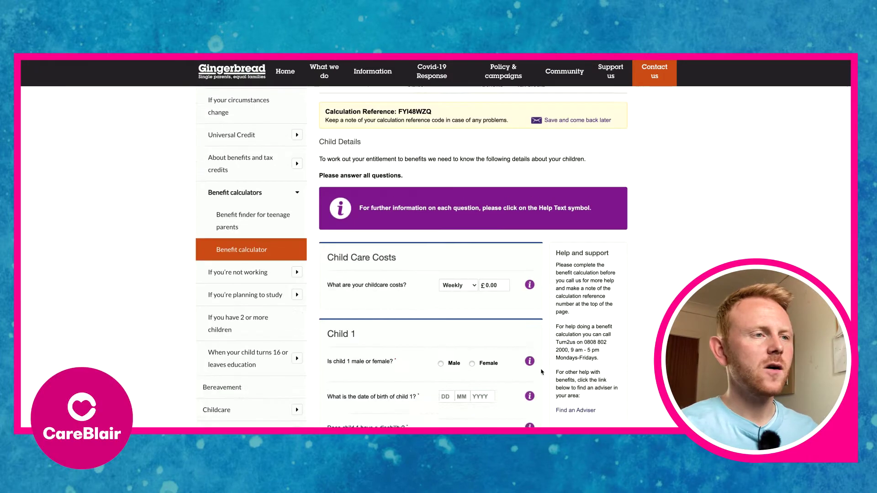
Set the weekly childcare costs to £60.
{"action": "scroll", "coordinate": [542, 372], "scroll_direction": "down", "scroll_amount": 1}
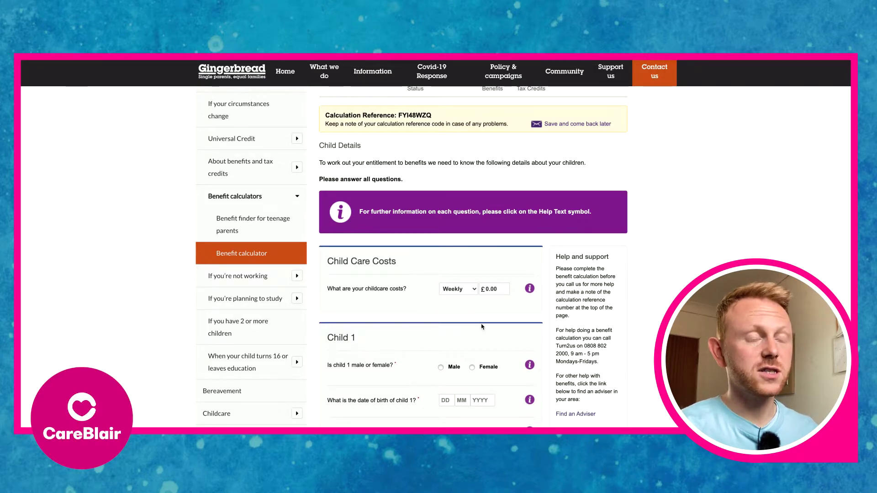
{"action": "left_click", "coordinate": [494, 290]}
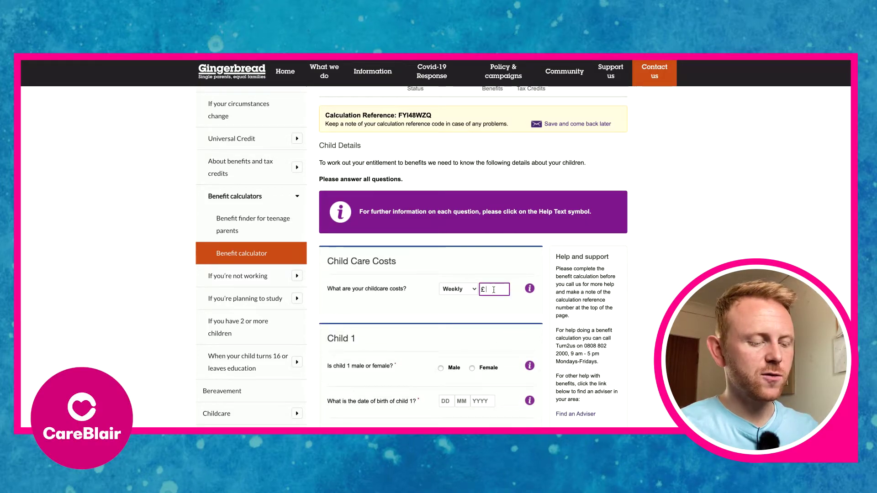
{"action": "type", "text": "60"}
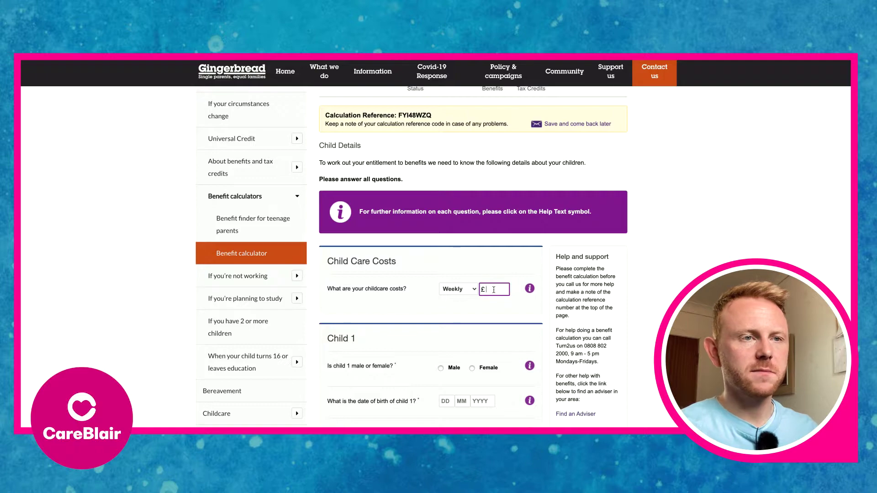
{"action": "left_click", "coordinate": [646, 313]}
Set child 1's sex to Female, enter the child's date of birth, and continue to the household and housing questions.
{"action": "scroll", "coordinate": [647, 312], "scroll_direction": "down", "scroll_amount": 3}
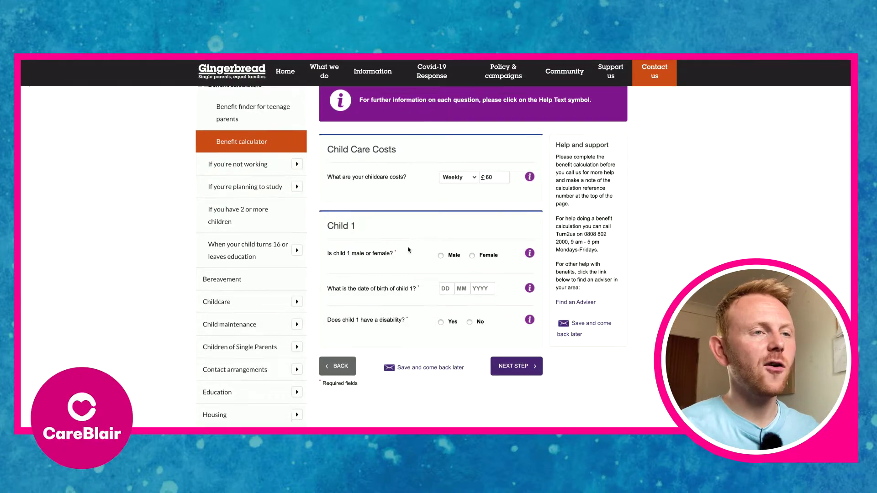
{"action": "scroll", "coordinate": [409, 250], "scroll_direction": "down", "scroll_amount": 1}
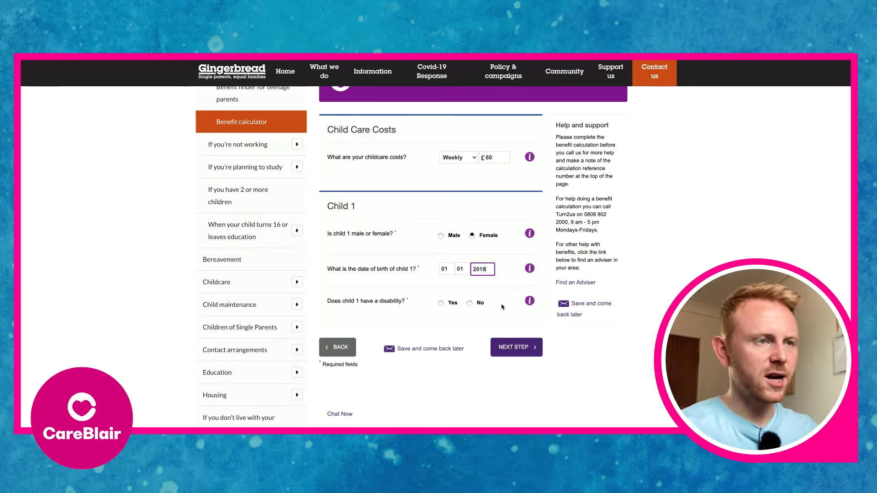
{"action": "left_click", "coordinate": [517, 345]}
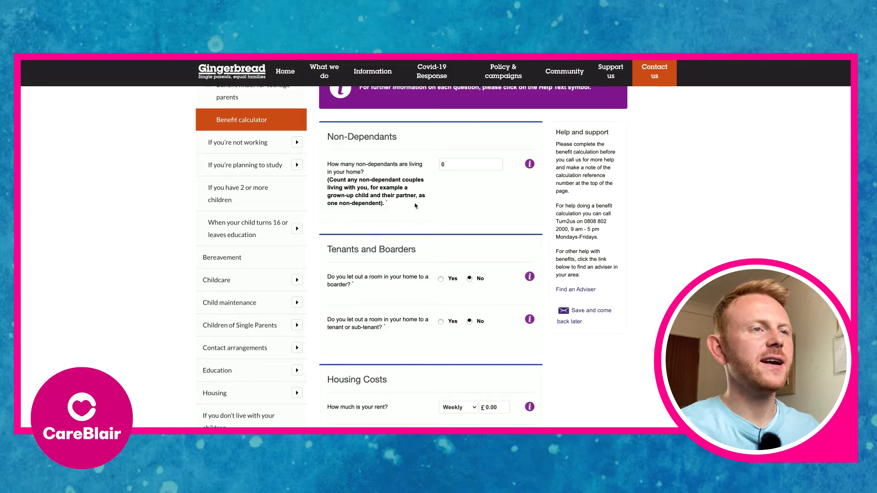
Set the number of non-dependants to 0 and answer No to letting out a room to a tenant or sub-tenant.
{"action": "left_click", "coordinate": [442, 164]}
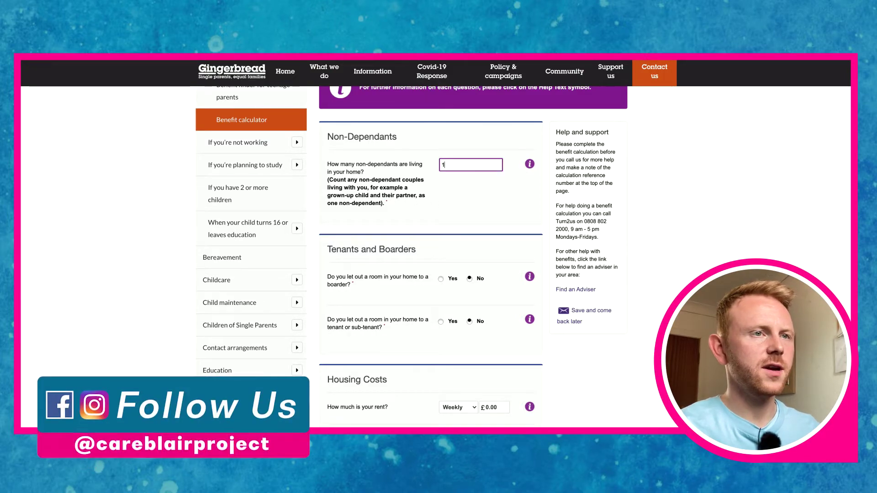
{"action": "left_click", "coordinate": [472, 207]}
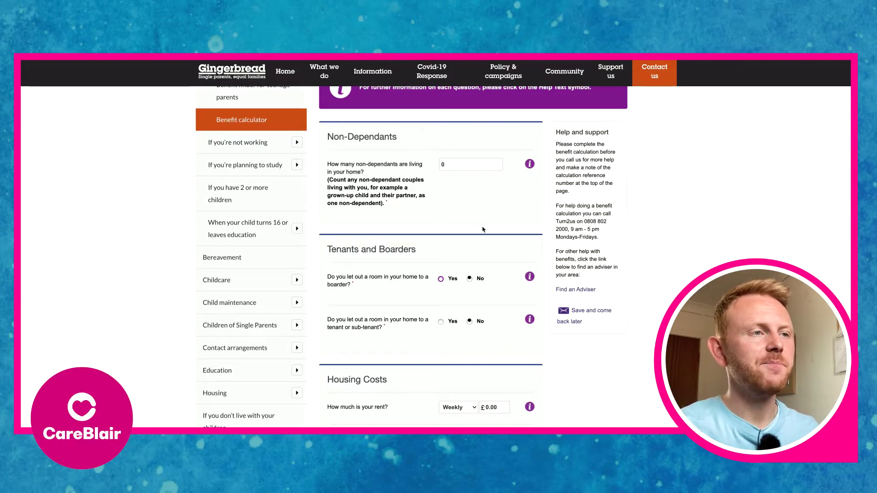
{"action": "scroll", "coordinate": [454, 255], "scroll_direction": "down", "scroll_amount": 2}
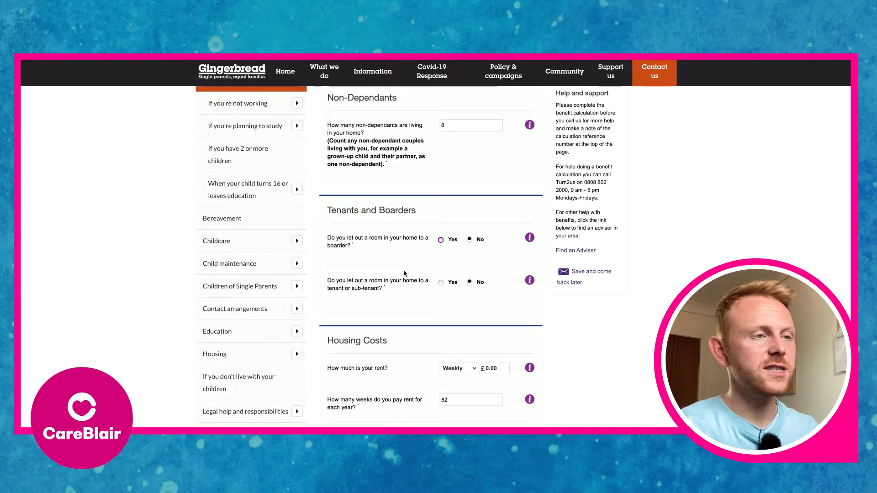
{"action": "left_click", "coordinate": [470, 281]}
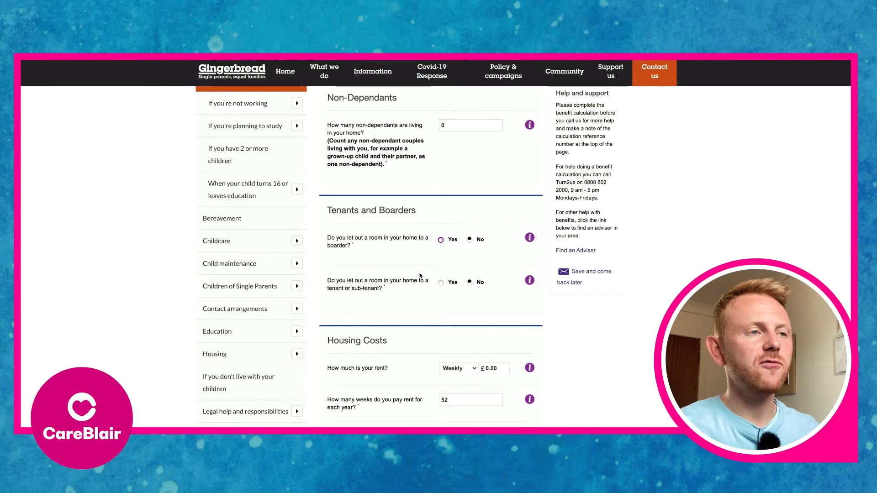
Set the rent to £550 monthly in the Housing Costs section.
{"action": "scroll", "coordinate": [447, 278], "scroll_direction": "down", "scroll_amount": 1}
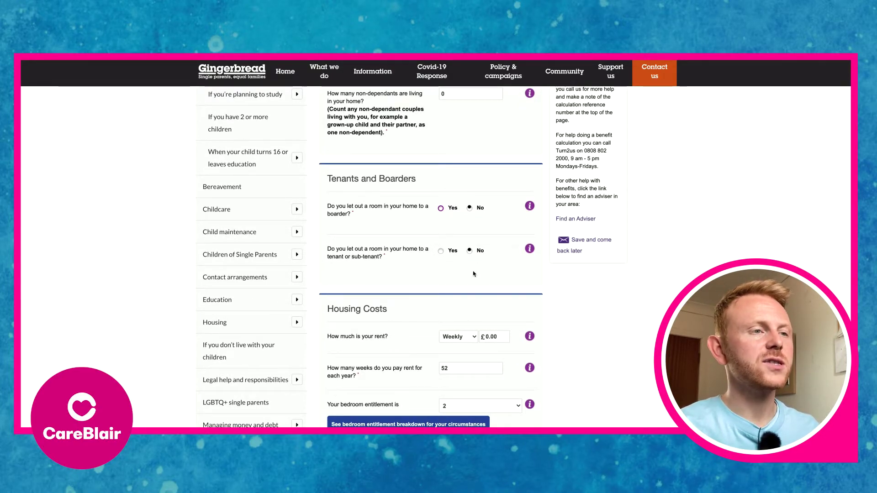
{"action": "scroll", "coordinate": [480, 268], "scroll_direction": "down", "scroll_amount": 3}
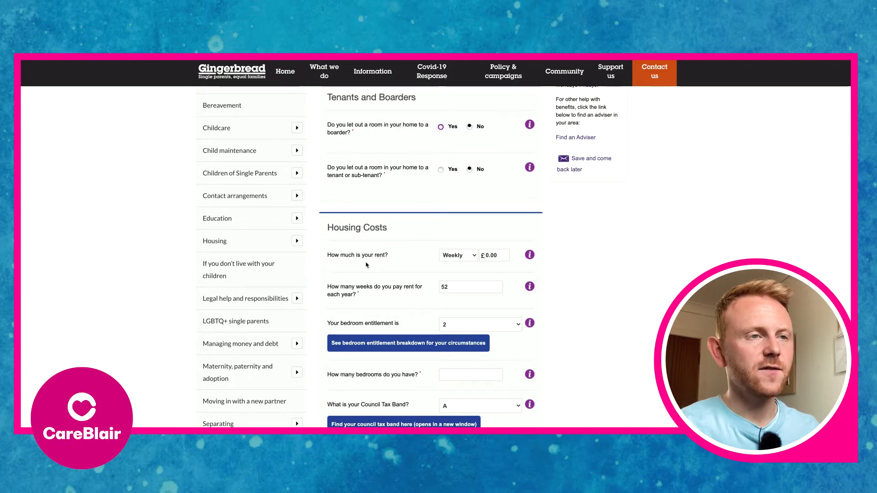
{"action": "left_click", "coordinate": [475, 259]}
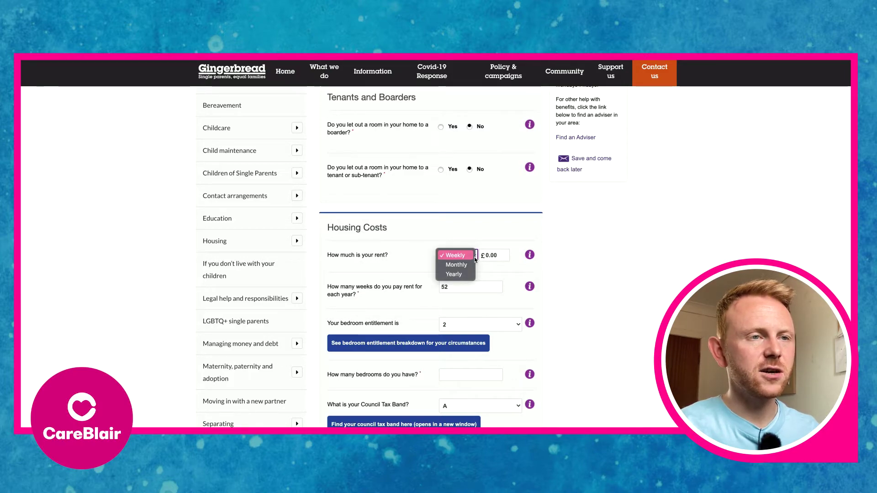
{"action": "left_click", "coordinate": [471, 263]}
{"action": "left_click", "coordinate": [498, 257]}
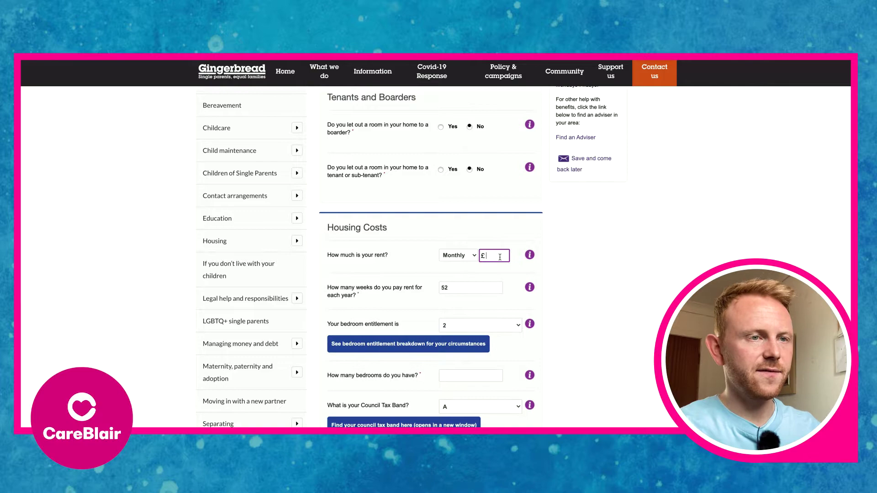
{"action": "type", "text": "55"}
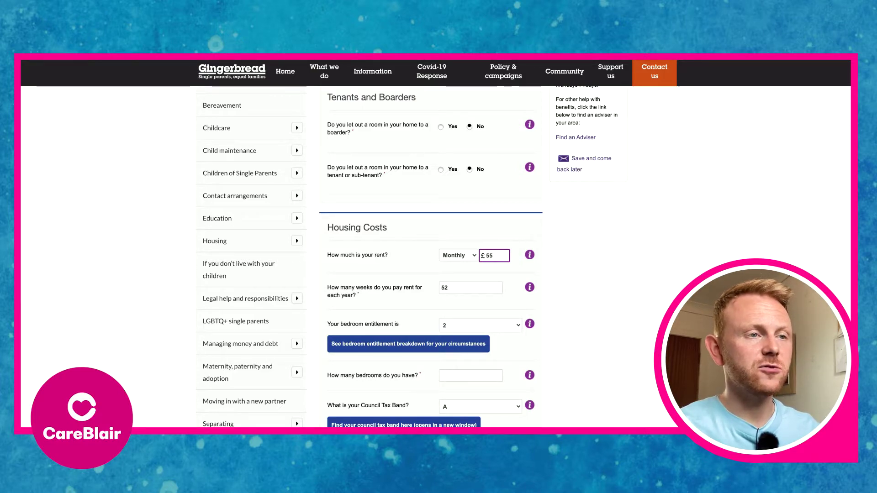
{"action": "type", "text": "0"}
{"action": "left_click", "coordinate": [602, 270]}
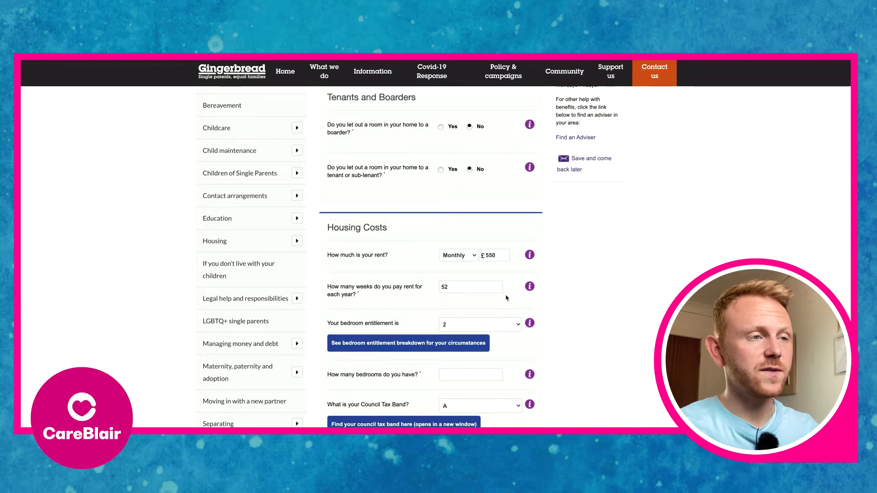
Set the number of bedrooms to 2 and the Council Tax Band to B.
{"action": "scroll", "coordinate": [504, 297], "scroll_direction": "down", "scroll_amount": 2}
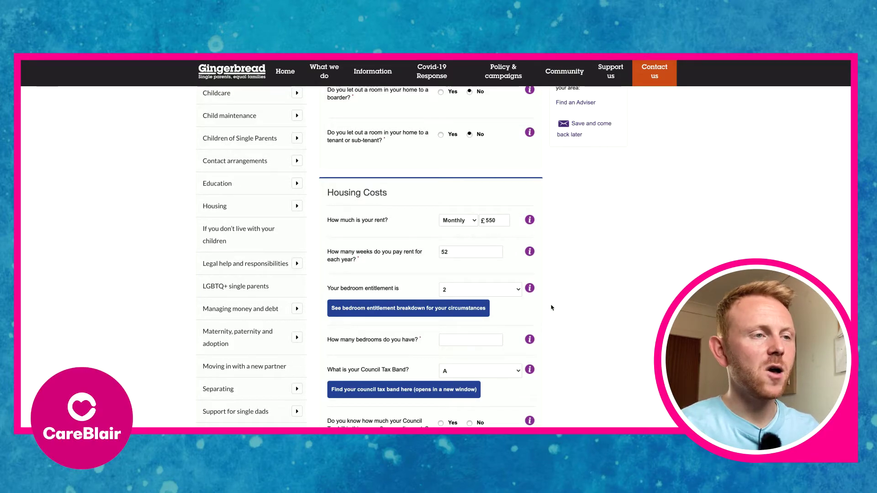
{"action": "scroll", "coordinate": [556, 307], "scroll_direction": "down", "scroll_amount": 3}
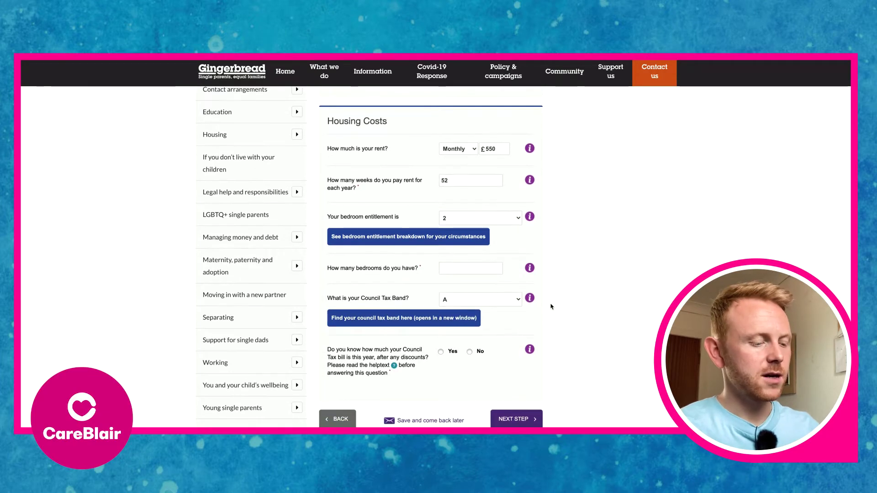
{"action": "left_click", "coordinate": [473, 269]}
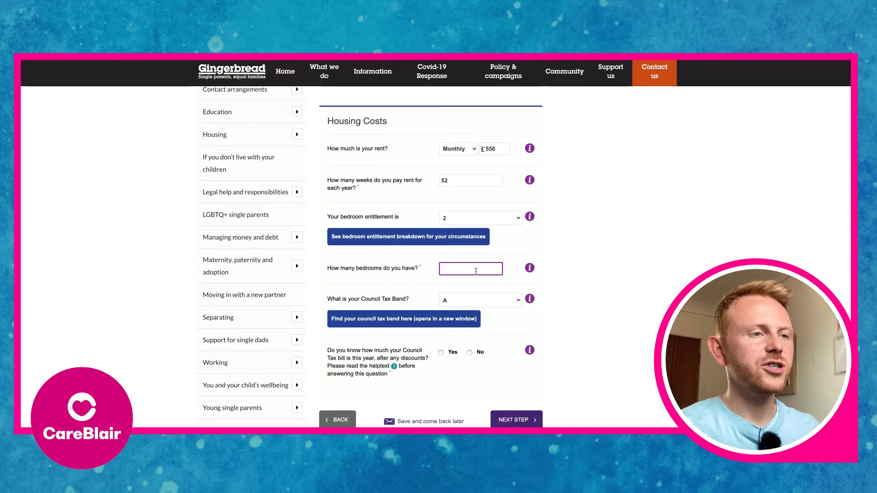
{"action": "type", "text": "2"}
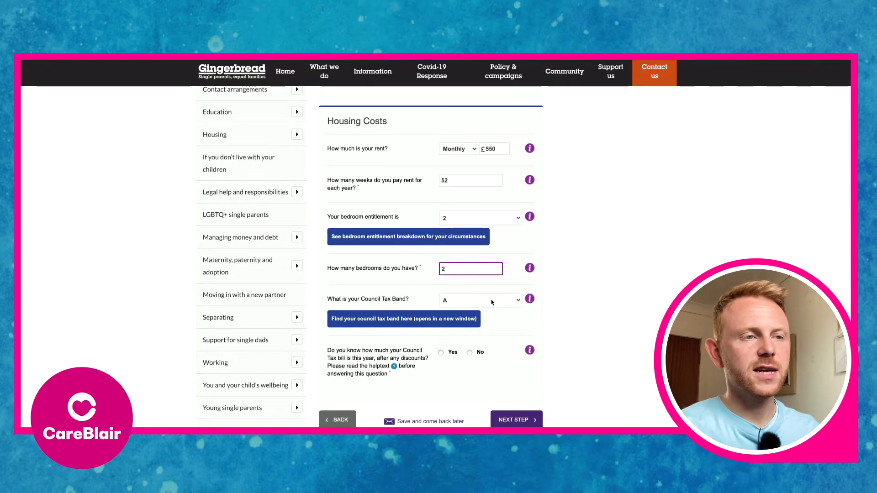
{"action": "left_click", "coordinate": [492, 301]}
{"action": "left_click", "coordinate": [485, 308]}
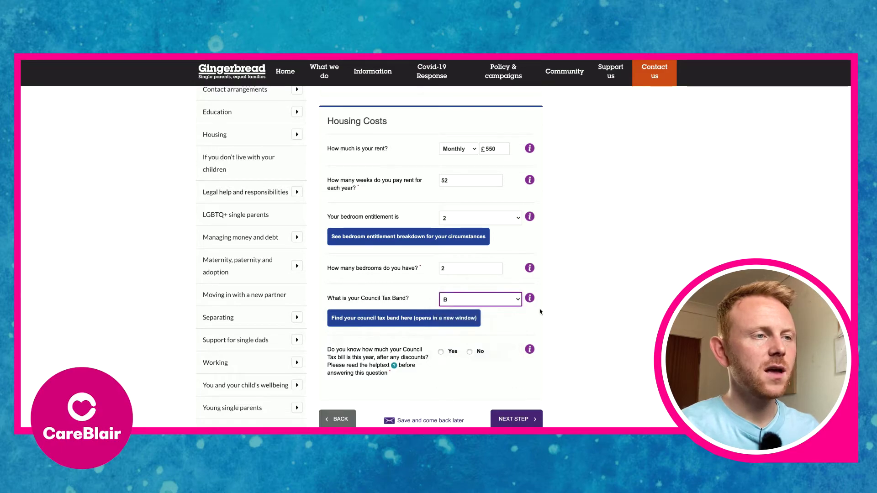
{"action": "left_click", "coordinate": [585, 311]}
Answer No to knowing this year's Council Tax bill after discounts.
{"action": "scroll", "coordinate": [584, 311], "scroll_direction": "down", "scroll_amount": 3}
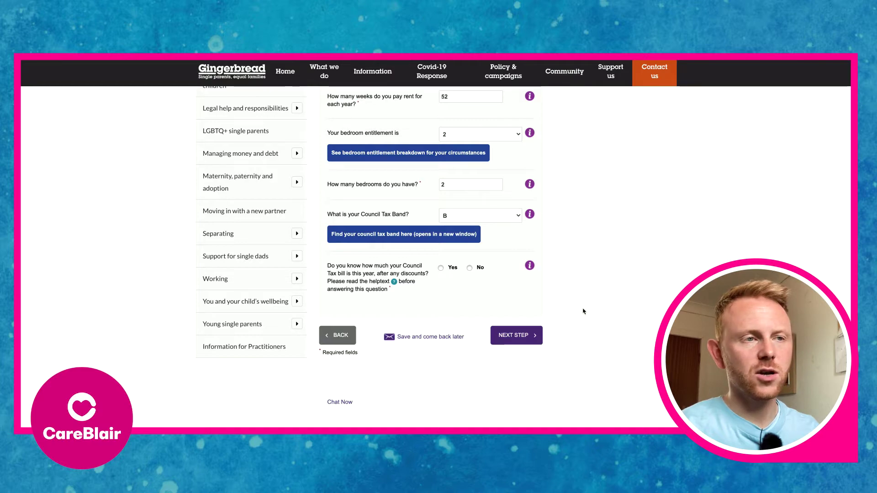
{"action": "left_click", "coordinate": [470, 268]}
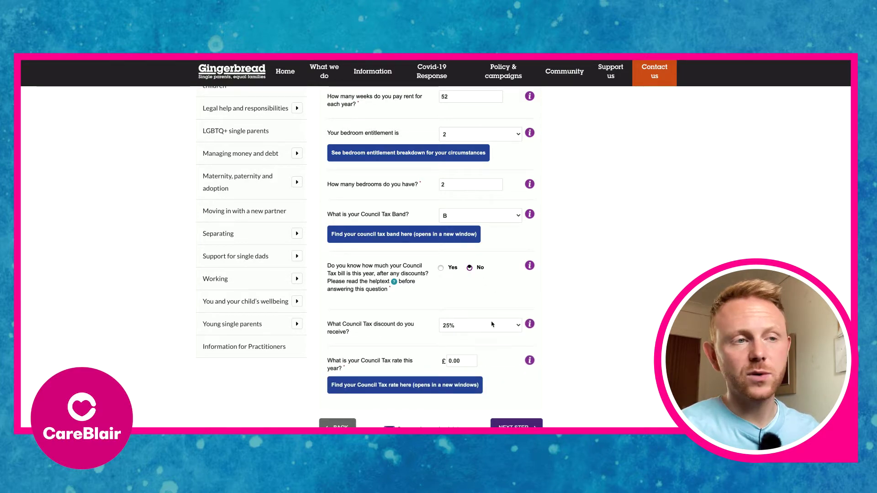
{"action": "scroll", "coordinate": [492, 325], "scroll_direction": "down", "scroll_amount": 1}
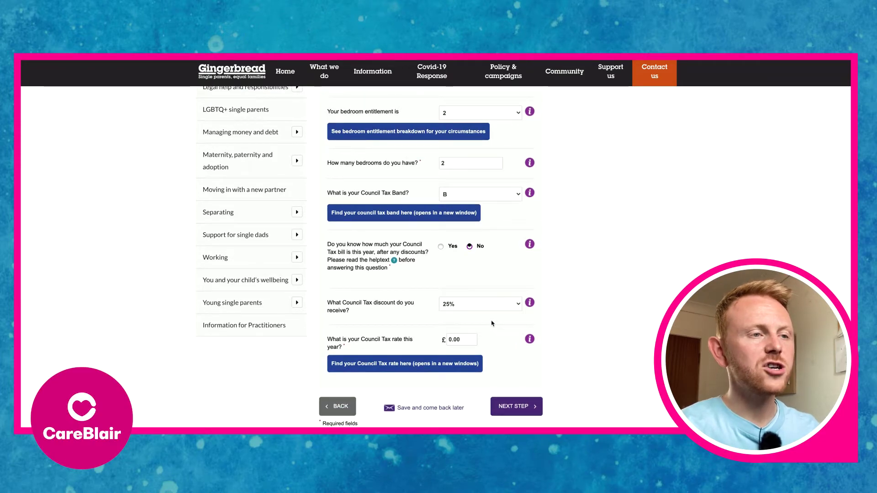
Look up the Band B charge on Perth and Kinross Council's page through the Council Tax rate finder.
{"action": "scroll", "coordinate": [492, 324], "scroll_direction": "down", "scroll_amount": 2}
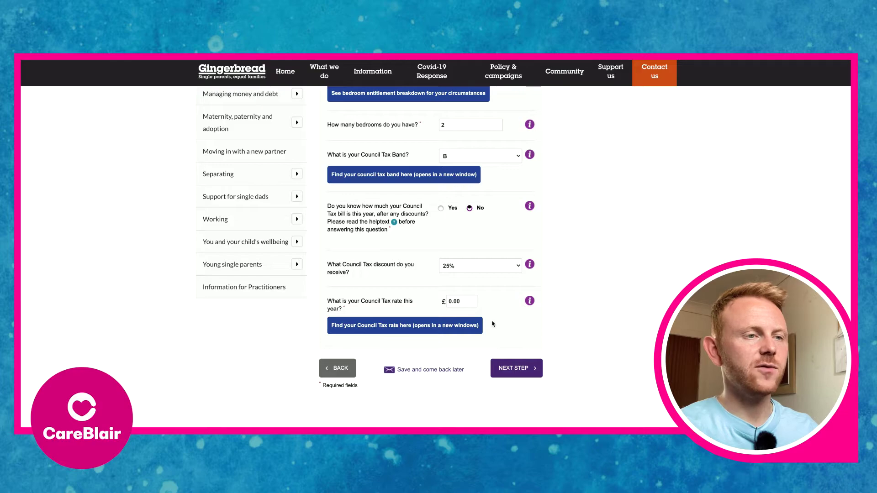
{"action": "left_click", "coordinate": [425, 327]}
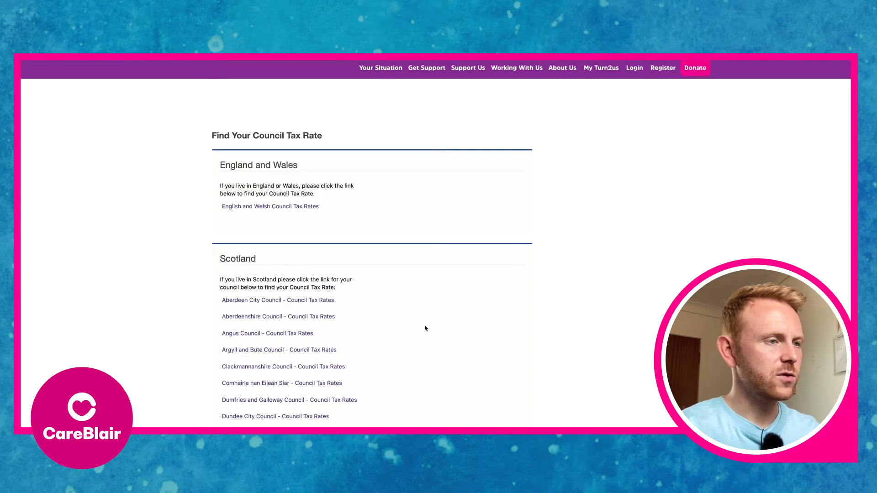
{"action": "scroll", "coordinate": [395, 324], "scroll_direction": "down", "scroll_amount": 4}
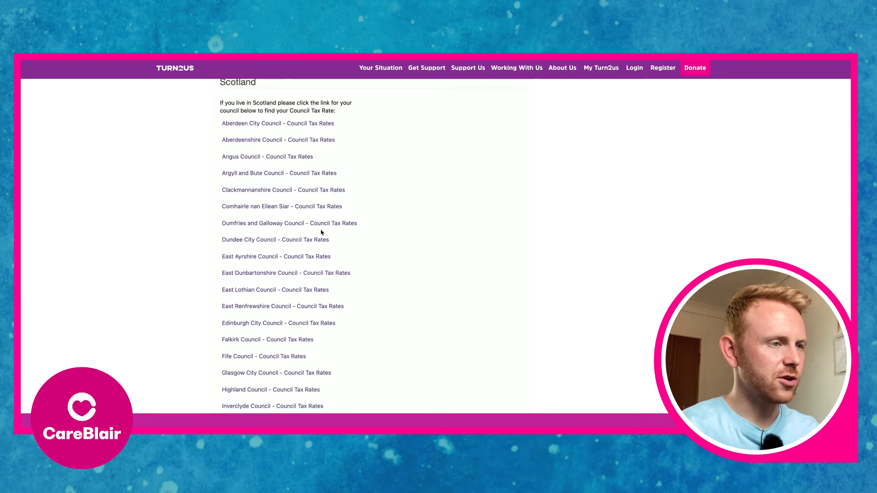
{"action": "scroll", "coordinate": [294, 270], "scroll_direction": "down", "scroll_amount": 2}
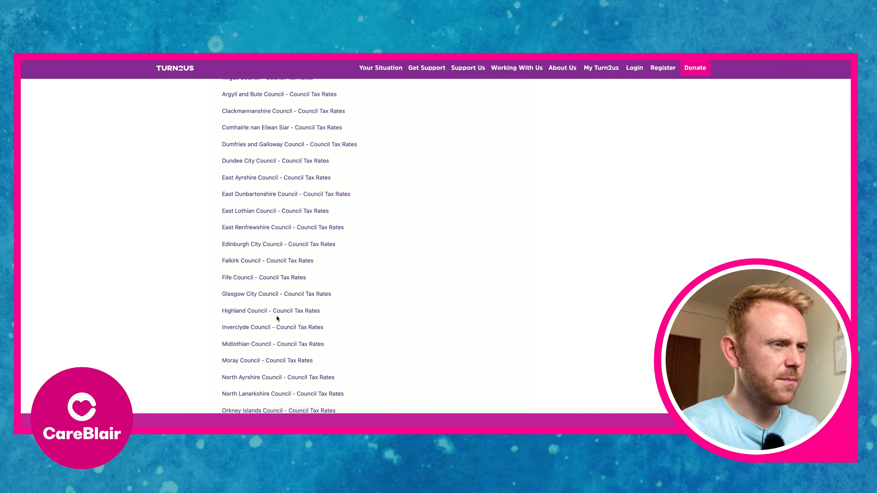
{"action": "scroll", "coordinate": [277, 319], "scroll_direction": "down", "scroll_amount": 2}
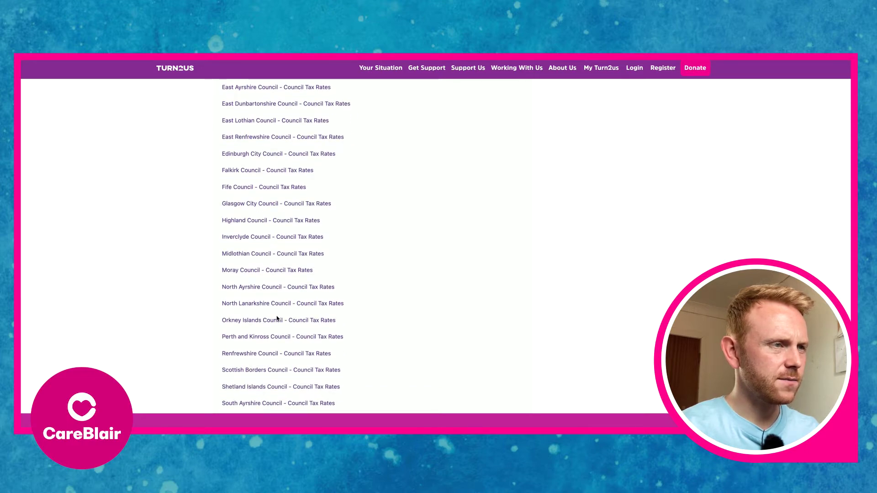
{"action": "scroll", "coordinate": [277, 319], "scroll_direction": "down", "scroll_amount": 4}
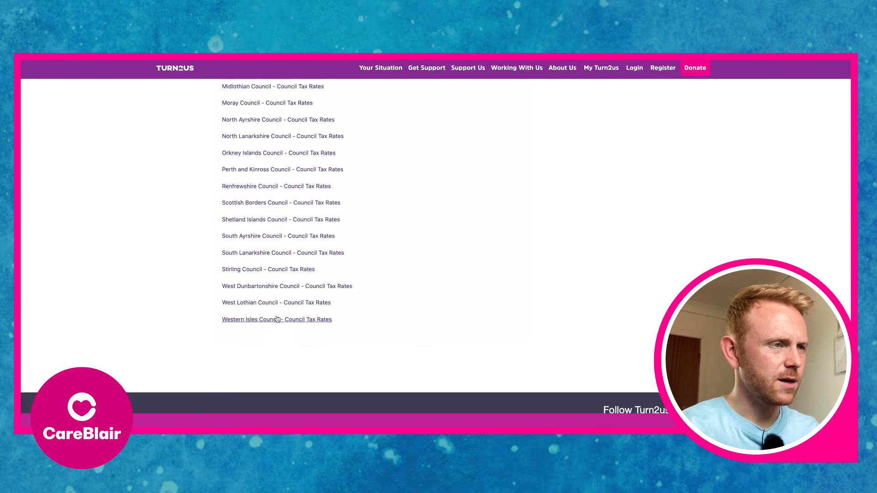
{"action": "scroll", "coordinate": [277, 318], "scroll_direction": "up", "scroll_amount": 1}
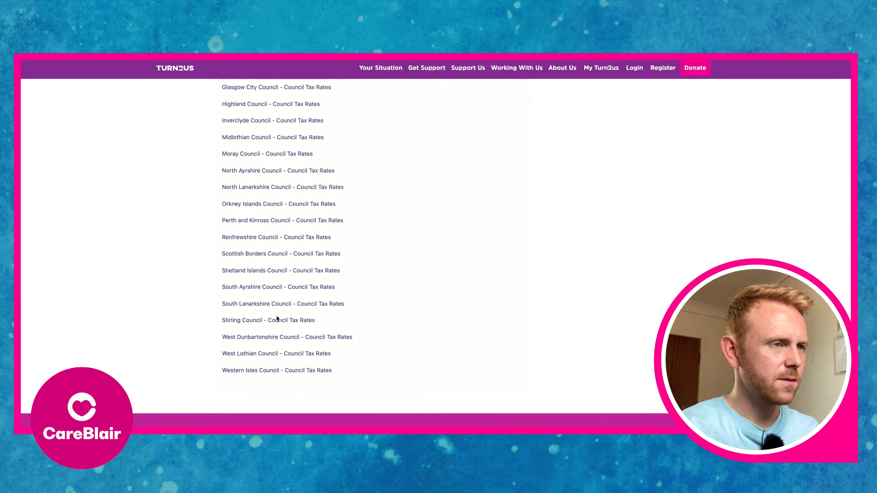
{"action": "scroll", "coordinate": [277, 319], "scroll_direction": "up", "scroll_amount": 1}
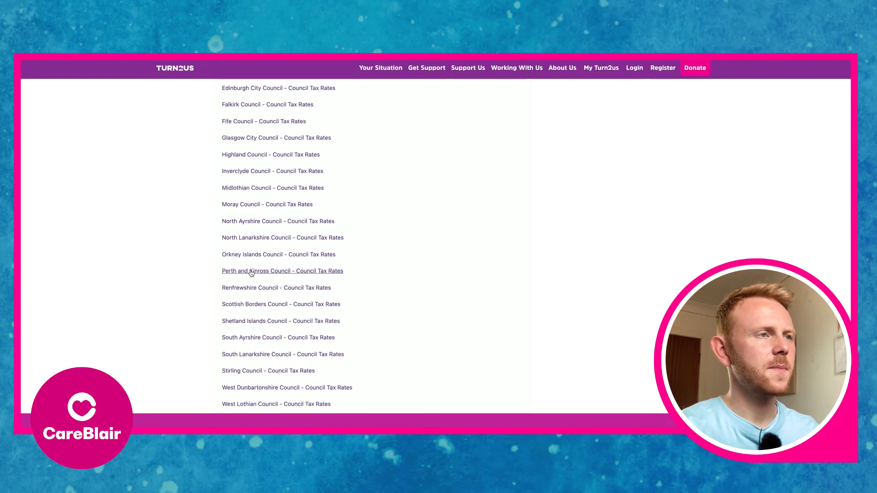
{"action": "left_click", "coordinate": [251, 273]}
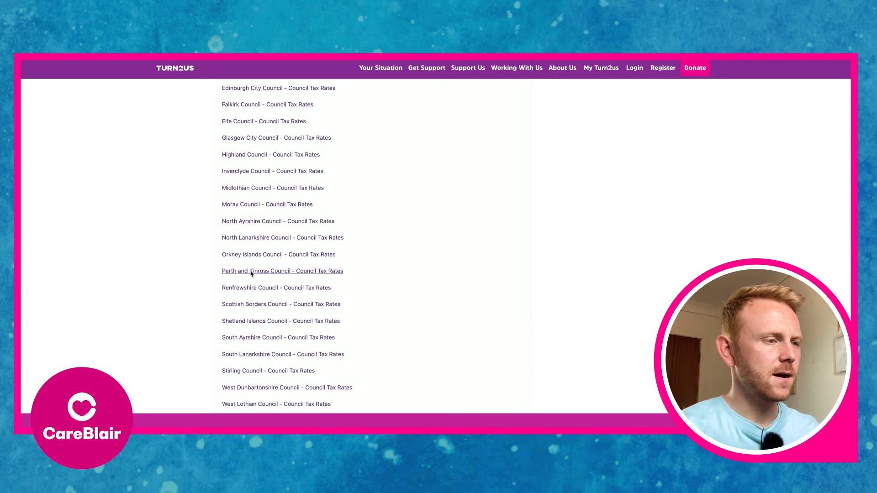
{"action": "scroll", "coordinate": [391, 318], "scroll_direction": "down", "scroll_amount": 1}
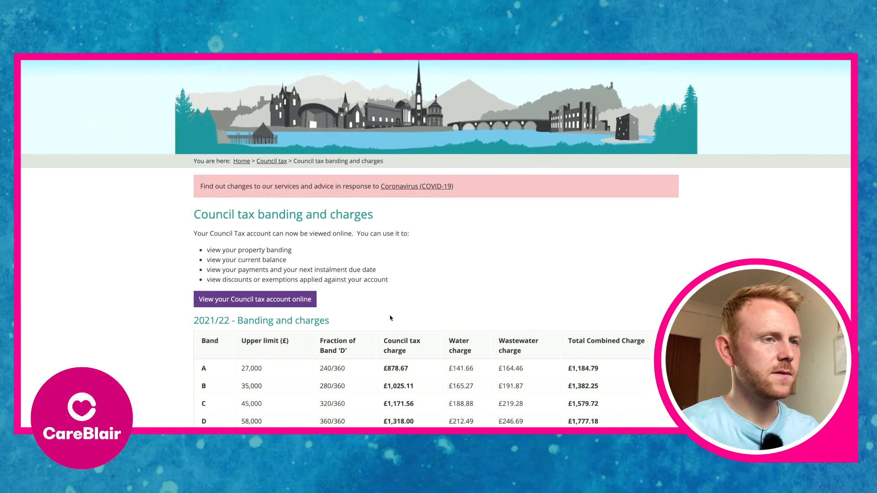
{"action": "scroll", "coordinate": [390, 318], "scroll_direction": "down", "scroll_amount": 3}
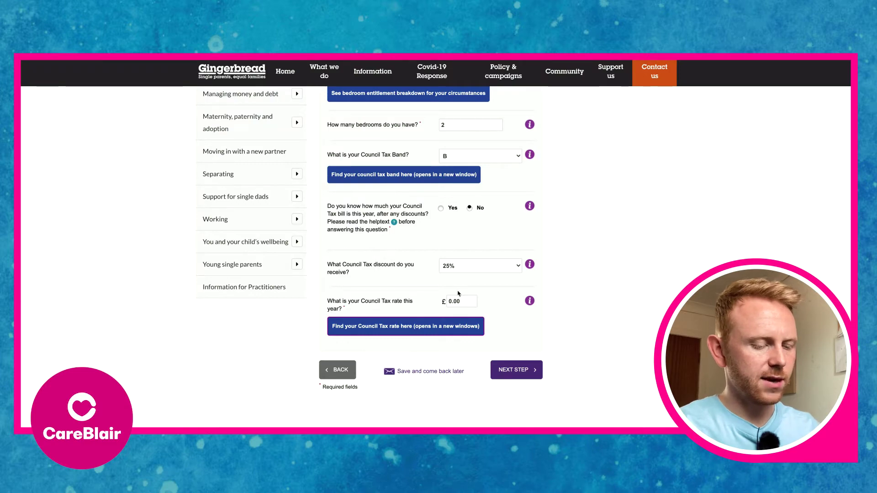
Set this year's Council Tax rate to £1382.75 and continue to the Income for Benefits stage.
{"action": "left_click", "coordinate": [461, 302]}
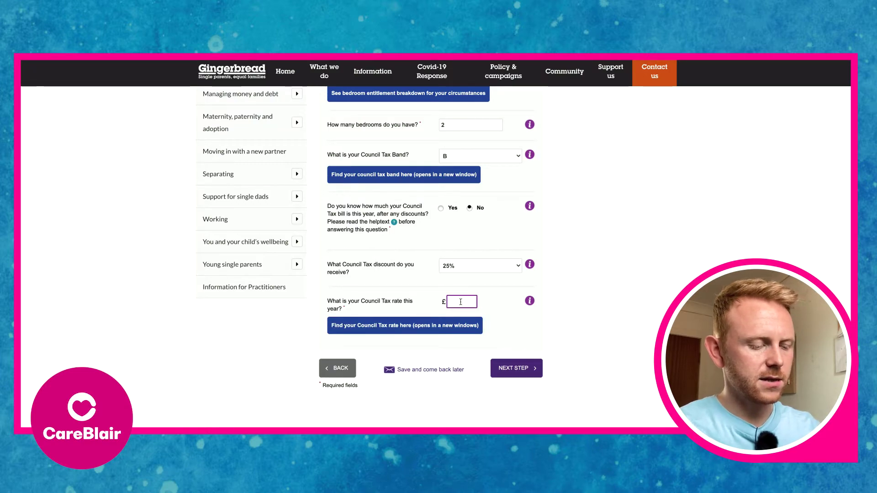
{"action": "type", "text": "138"}
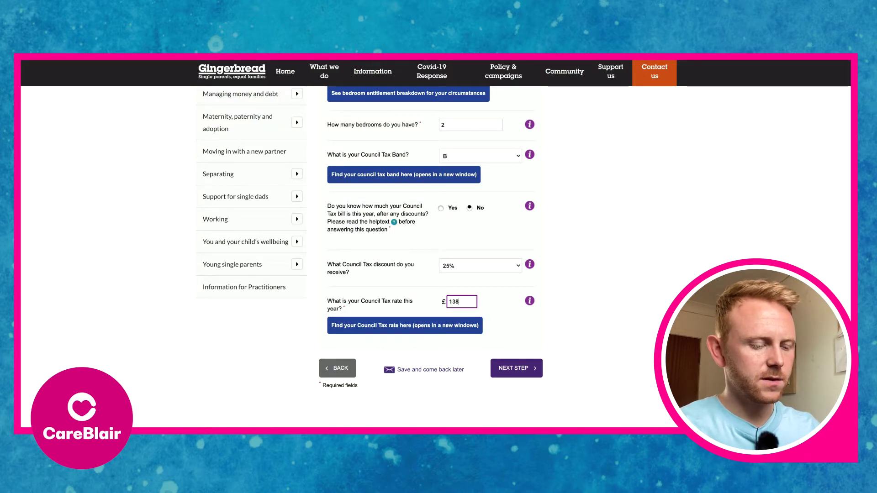
{"action": "type", "text": "2.75"}
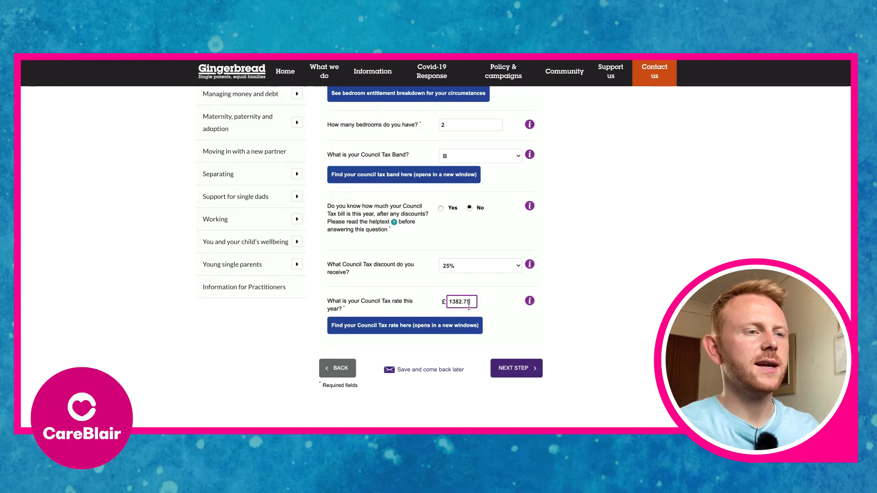
{"action": "left_click", "coordinate": [517, 368]}
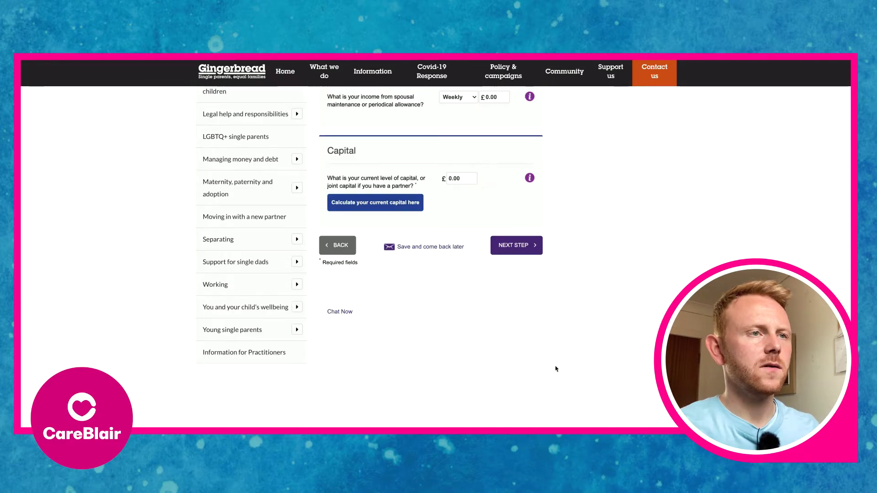
Review the options for currently received benefits in Current Benefits Income and keep None selected.
{"action": "scroll", "coordinate": [568, 355], "scroll_direction": "up", "scroll_amount": 5}
{"action": "scroll", "coordinate": [568, 354], "scroll_direction": "up", "scroll_amount": 5}
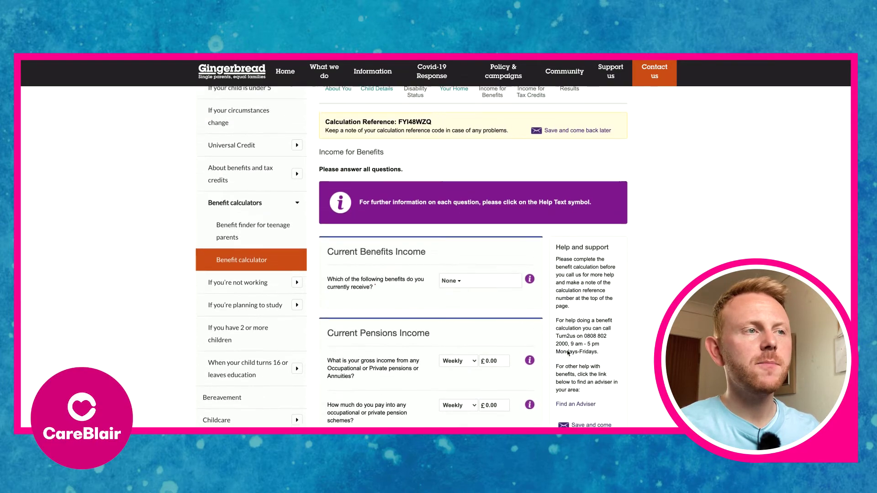
{"action": "scroll", "coordinate": [569, 354], "scroll_direction": "down", "scroll_amount": 2}
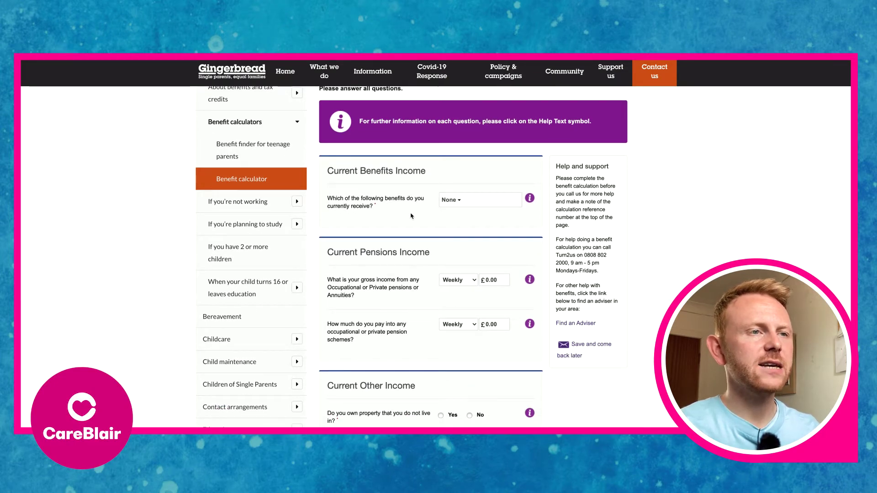
{"action": "left_click", "coordinate": [488, 200]}
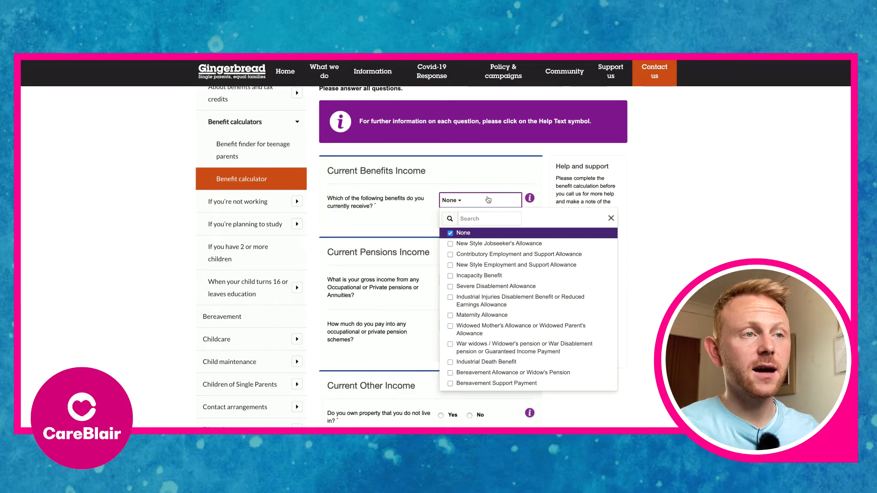
{"action": "left_click", "coordinate": [451, 234]}
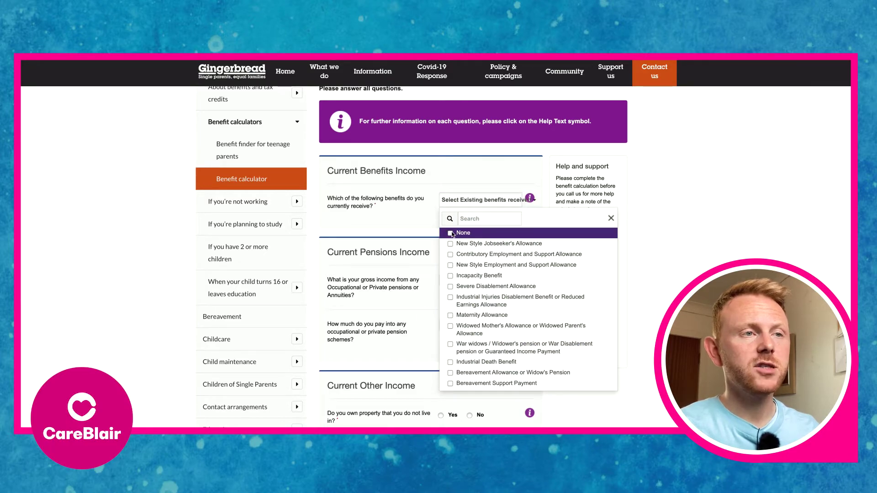
{"action": "left_click", "coordinate": [451, 234]}
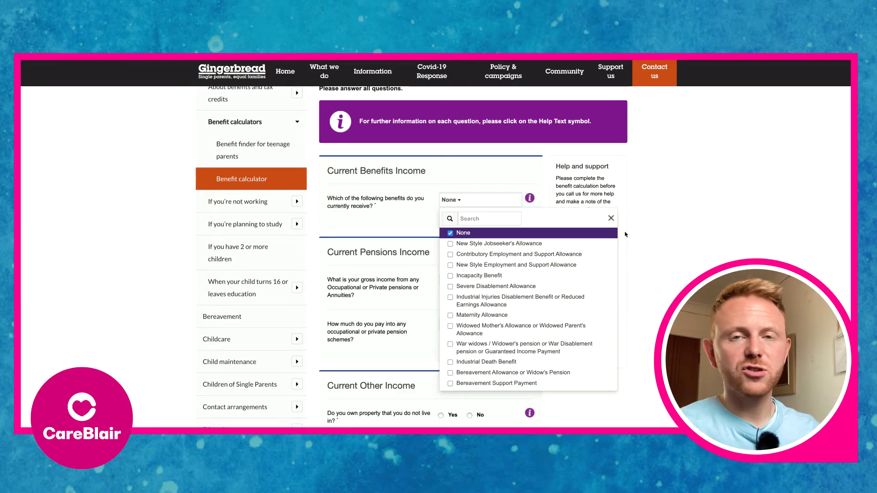
{"action": "left_click", "coordinate": [626, 235]}
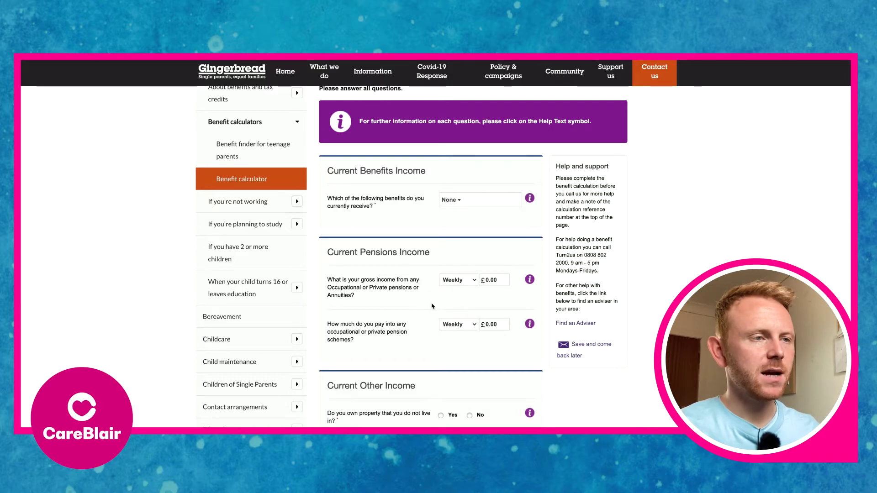
Answer No to owning property that is not lived in and proceed to the calculation results.
{"action": "scroll", "coordinate": [431, 306], "scroll_direction": "down", "scroll_amount": 1}
{"action": "scroll", "coordinate": [416, 313], "scroll_direction": "down", "scroll_amount": 4}
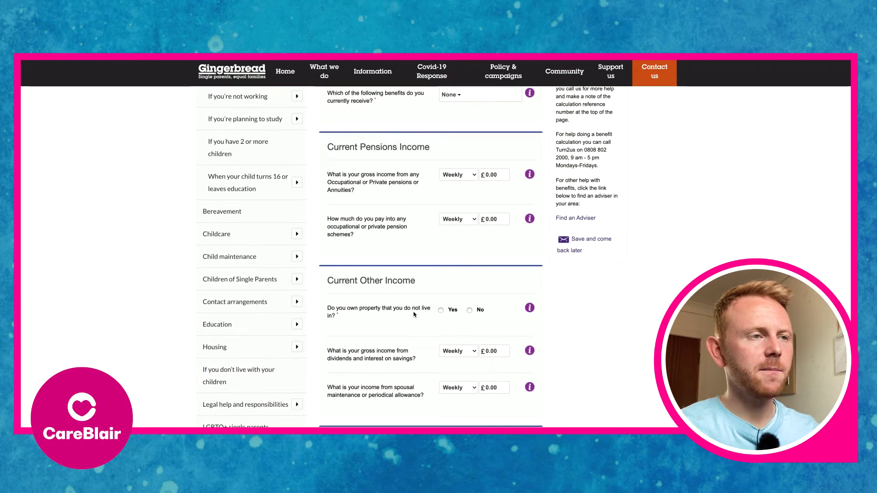
{"action": "scroll", "coordinate": [407, 310], "scroll_direction": "down", "scroll_amount": 2}
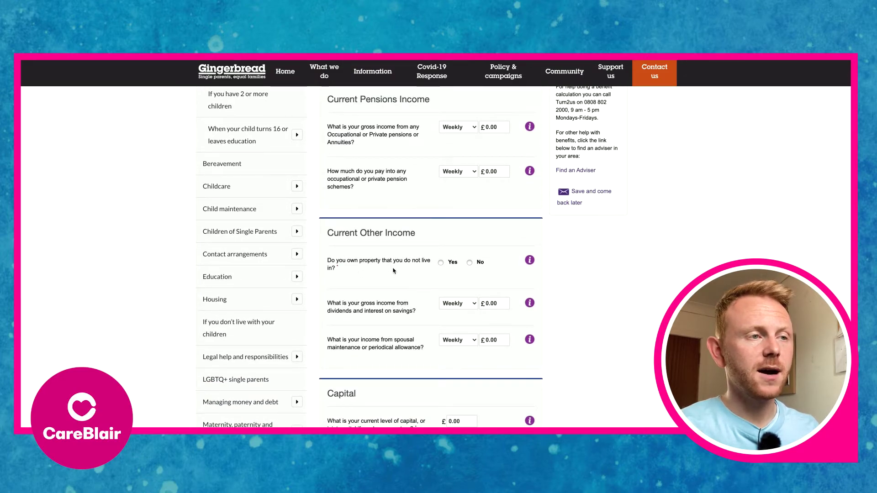
{"action": "left_click", "coordinate": [470, 262]}
{"action": "scroll", "coordinate": [419, 296], "scroll_direction": "down", "scroll_amount": 1}
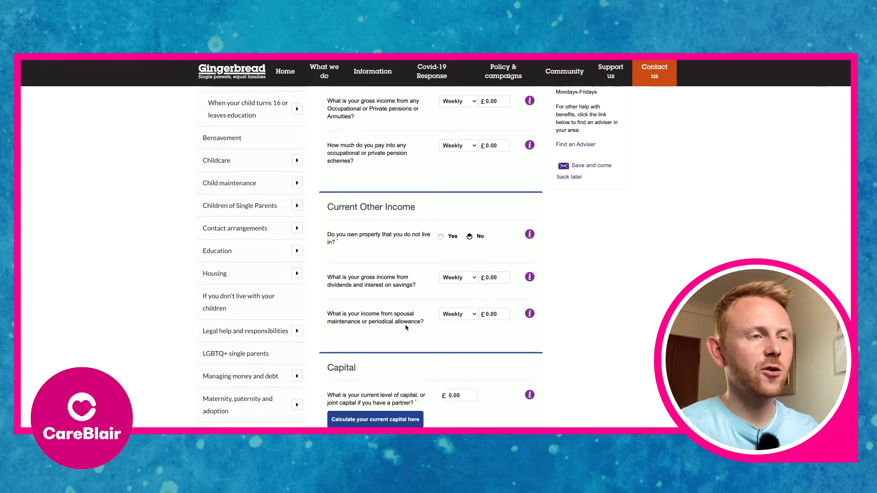
{"action": "scroll", "coordinate": [406, 327], "scroll_direction": "down", "scroll_amount": 1}
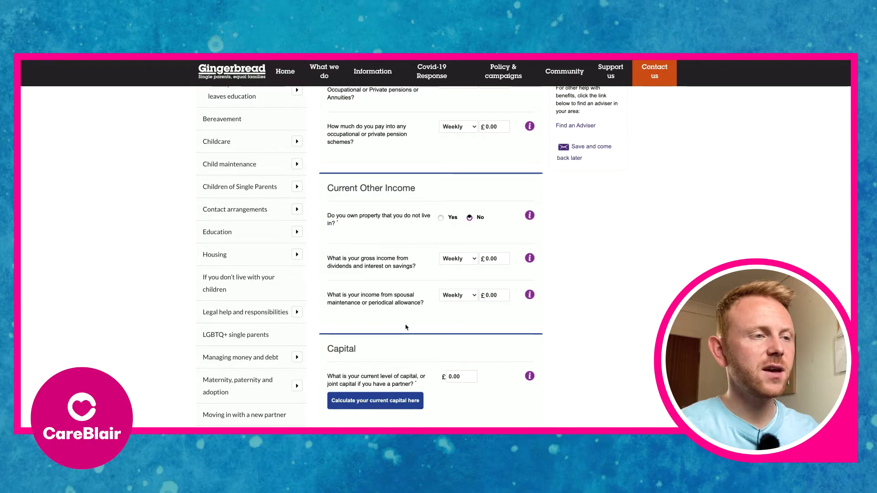
{"action": "scroll", "coordinate": [524, 307], "scroll_direction": "down", "scroll_amount": 4}
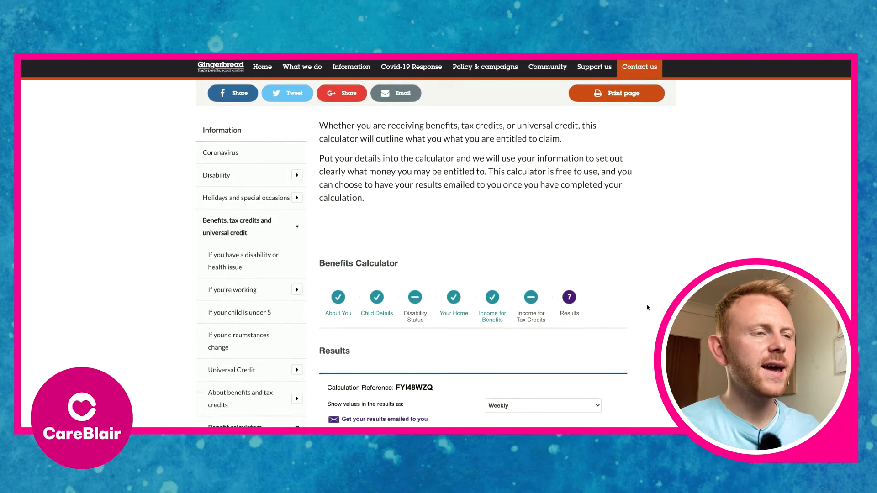
Highlight the calculation reference and set the results to show Monthly values.
{"action": "scroll", "coordinate": [647, 308], "scroll_direction": "down", "scroll_amount": 3}
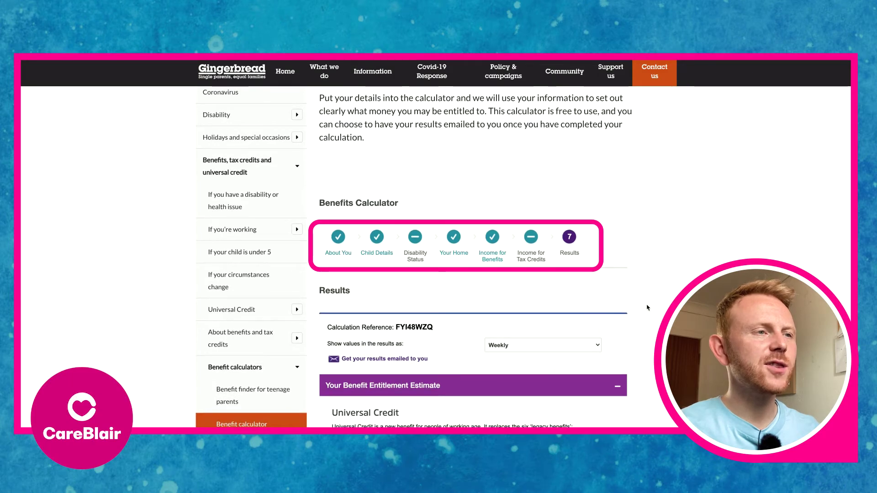
{"action": "scroll", "coordinate": [647, 308], "scroll_direction": "down", "scroll_amount": 5}
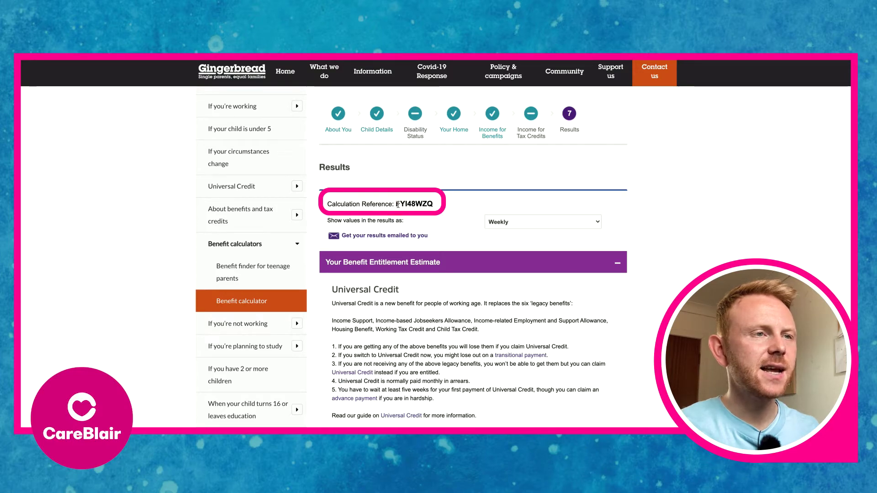
{"action": "left_click_drag", "start_coordinate": [398, 204], "coordinate": [445, 208]}
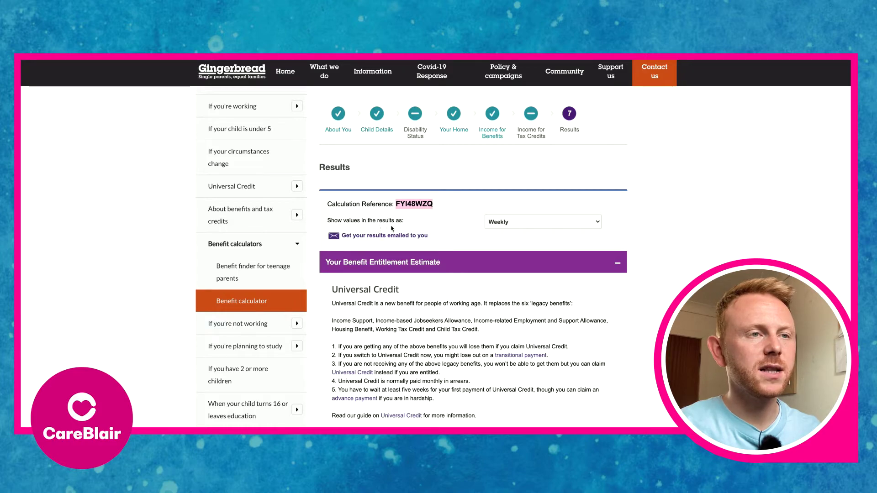
{"action": "left_click", "coordinate": [514, 226]}
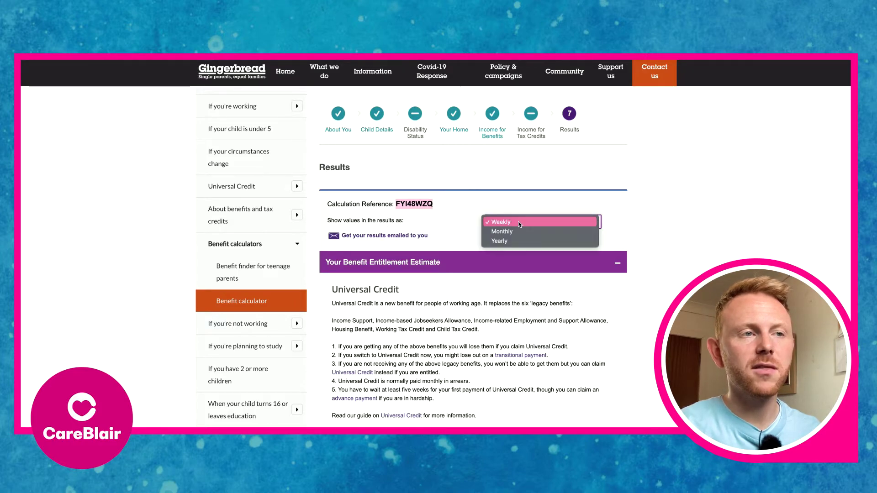
{"action": "left_click", "coordinate": [512, 232]}
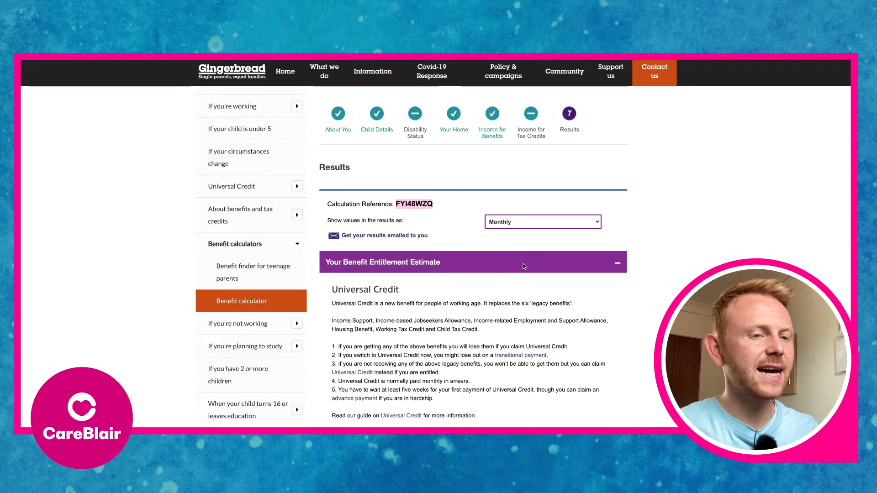
Review the Universal Credit explanation and entitlement table in the Benefit Entitlement Estimate.
{"action": "scroll", "coordinate": [513, 279], "scroll_direction": "down", "scroll_amount": 1}
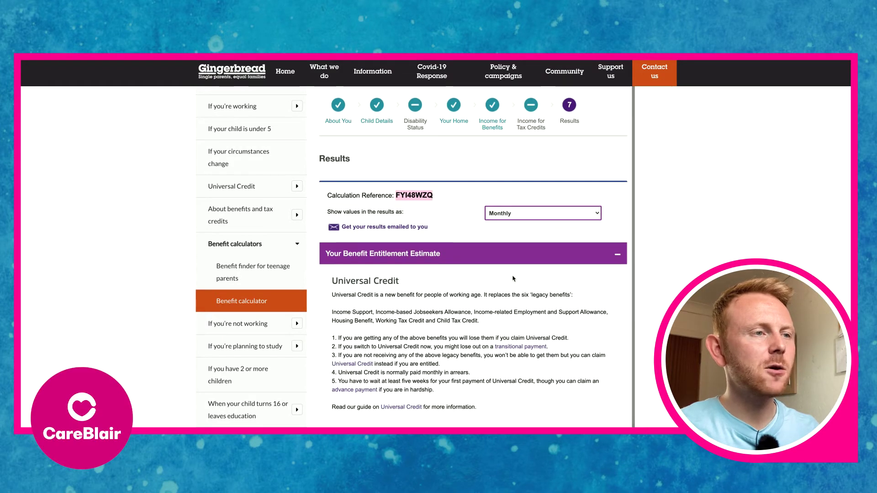
{"action": "scroll", "coordinate": [513, 278], "scroll_direction": "down", "scroll_amount": 1}
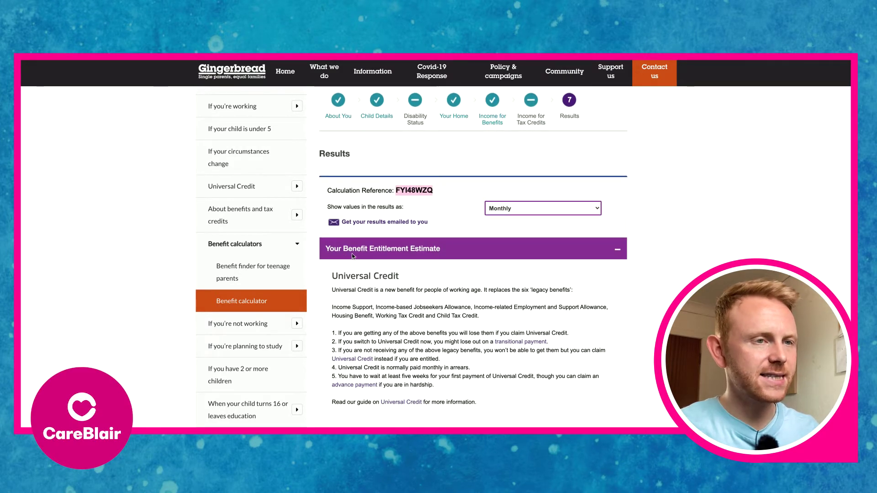
{"action": "scroll", "coordinate": [447, 270], "scroll_direction": "down", "scroll_amount": 2}
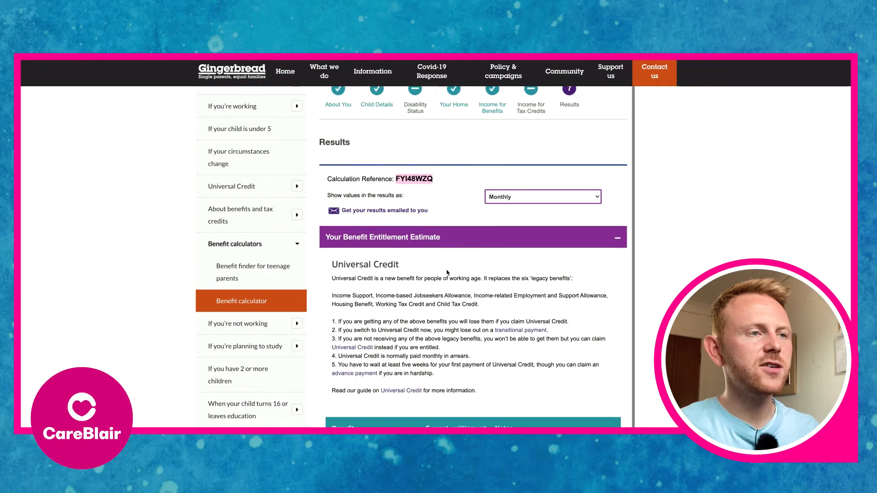
{"action": "scroll", "coordinate": [441, 265], "scroll_direction": "down", "scroll_amount": 3}
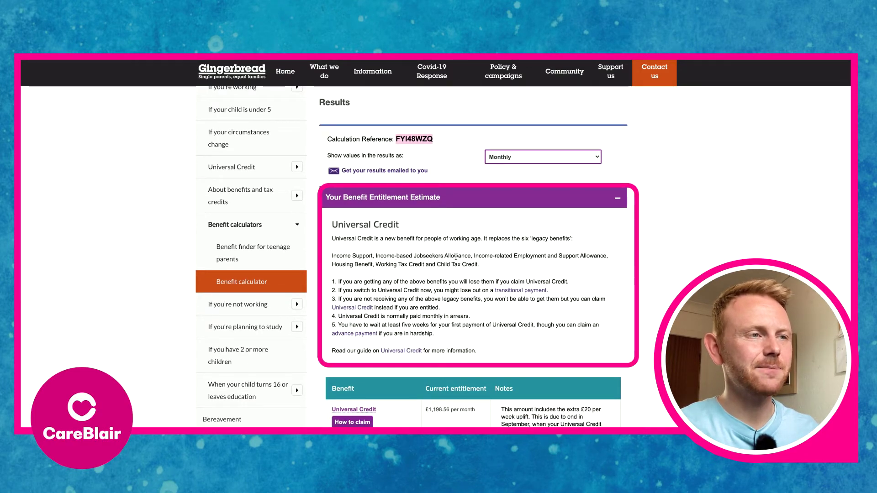
Examine the Universal Credit entitlement with its notes and the table of means-tested benefits outside Universal Credit.
{"action": "scroll", "coordinate": [413, 280], "scroll_direction": "down", "scroll_amount": 3}
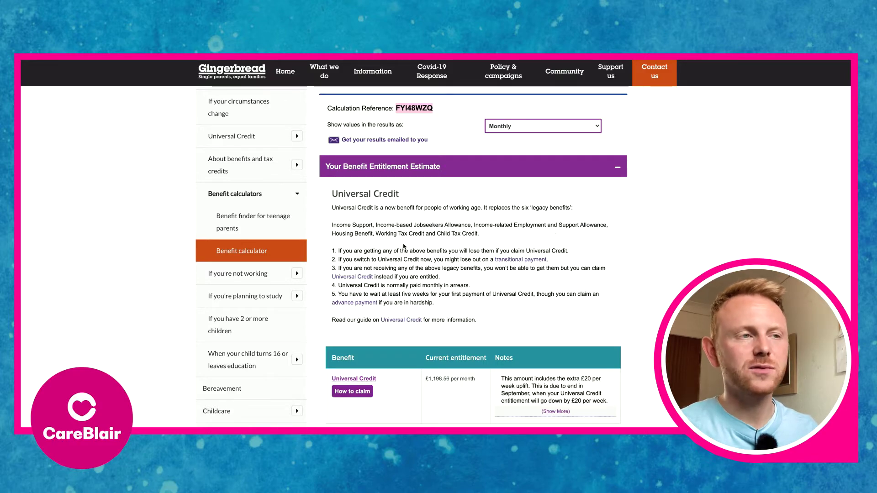
{"action": "scroll", "coordinate": [498, 267], "scroll_direction": "down", "scroll_amount": 1}
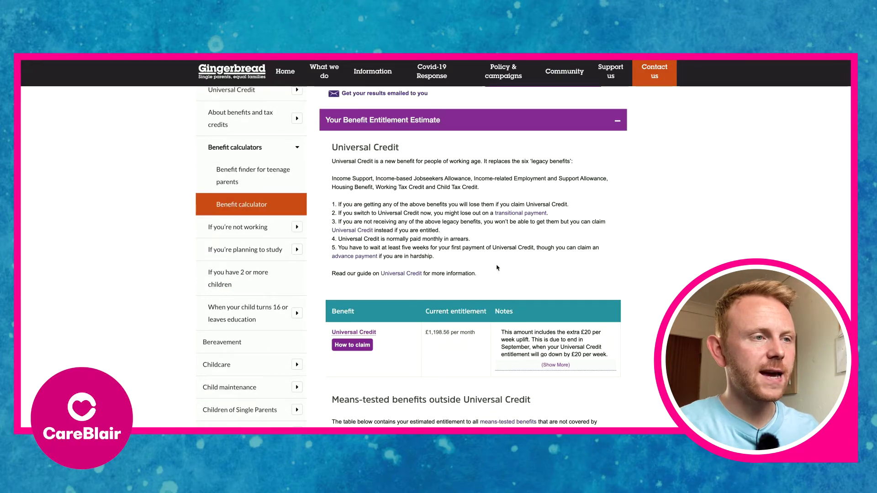
{"action": "scroll", "coordinate": [496, 271], "scroll_direction": "down", "scroll_amount": 2}
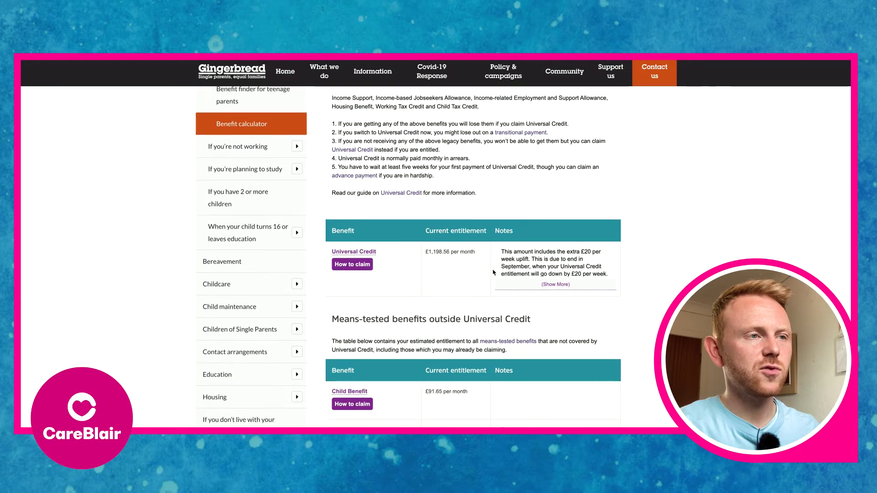
{"action": "scroll", "coordinate": [494, 273], "scroll_direction": "down", "scroll_amount": 1}
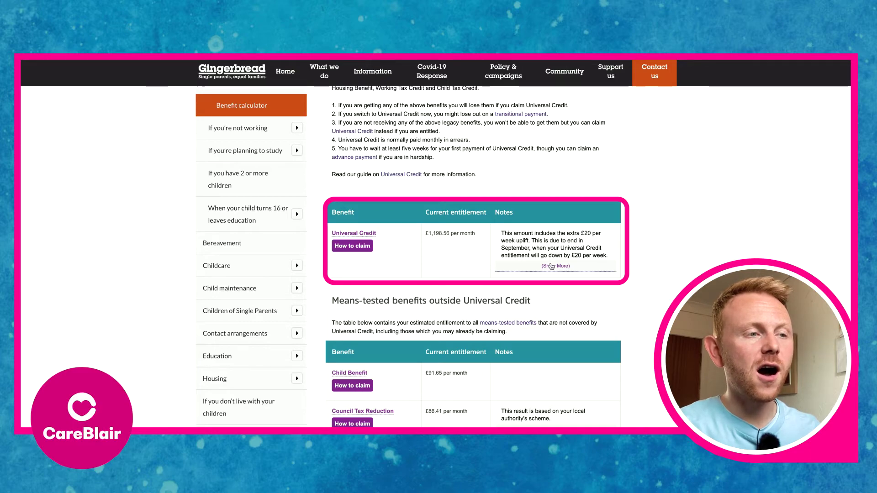
{"action": "scroll", "coordinate": [544, 279], "scroll_direction": "down", "scroll_amount": 3}
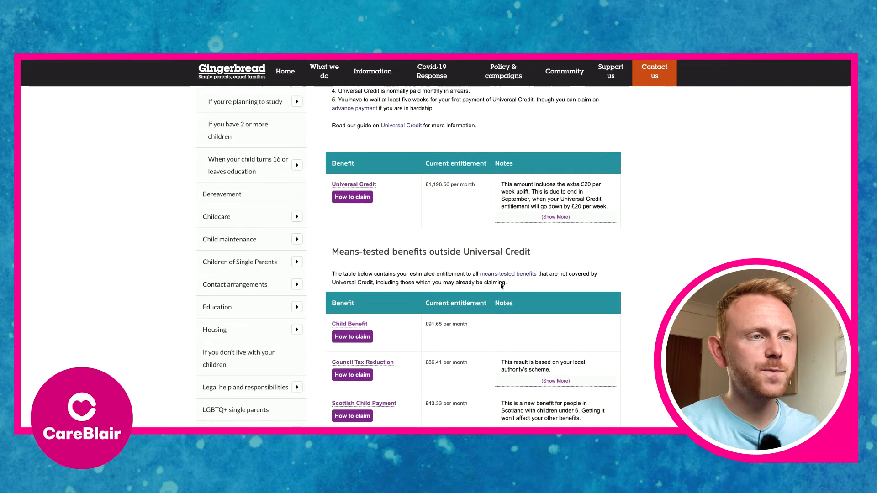
{"action": "scroll", "coordinate": [502, 286], "scroll_direction": "down", "scroll_amount": 1}
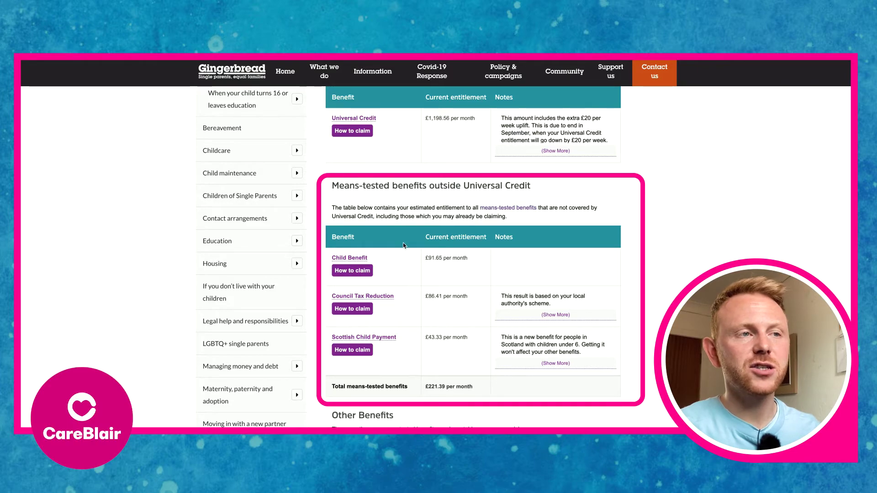
{"action": "scroll", "coordinate": [400, 269], "scroll_direction": "down", "scroll_amount": 1}
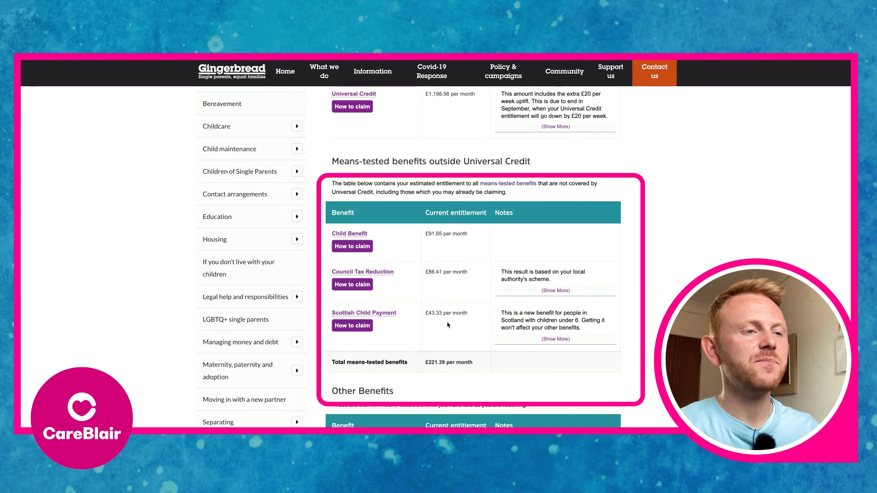
{"action": "scroll", "coordinate": [450, 320], "scroll_direction": "down", "scroll_amount": 2}
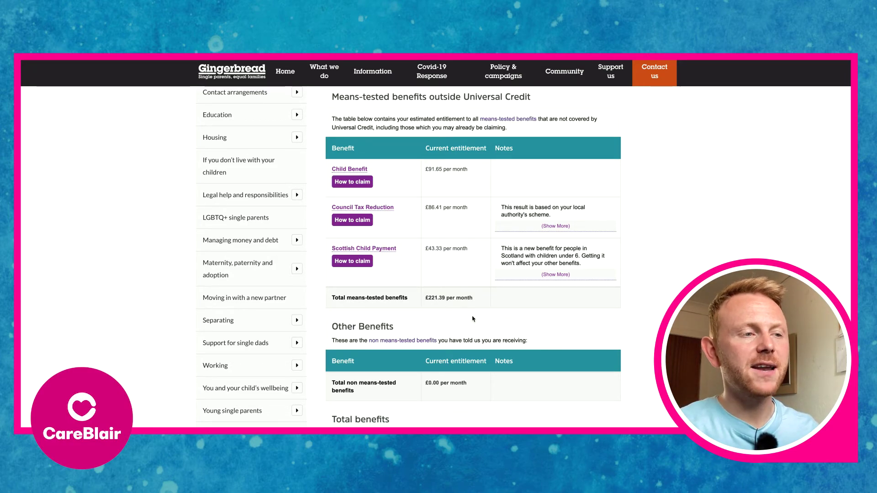
Review the Other Benefits and Total benefits tables and the disclaimer beneath them.
{"action": "scroll", "coordinate": [505, 329], "scroll_direction": "down", "scroll_amount": 1}
{"action": "scroll", "coordinate": [506, 329], "scroll_direction": "down", "scroll_amount": 4}
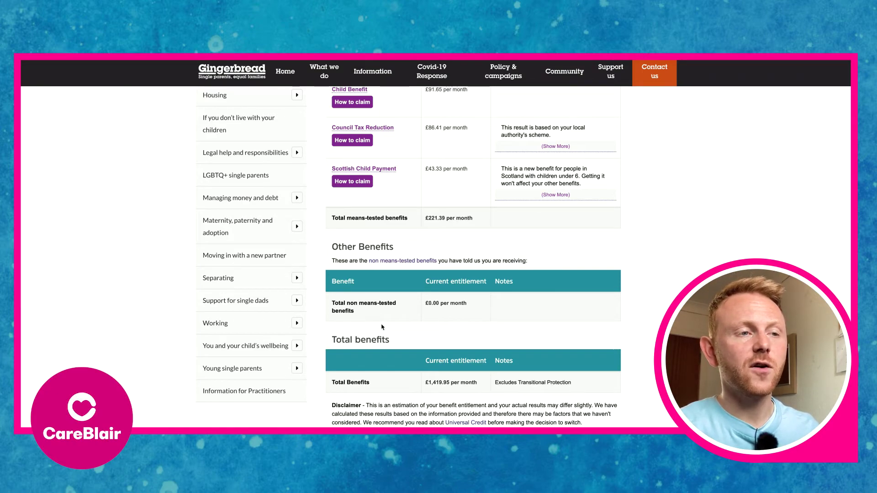
{"action": "scroll", "coordinate": [387, 335], "scroll_direction": "down", "scroll_amount": 1}
{"action": "scroll", "coordinate": [387, 335], "scroll_direction": "down", "scroll_amount": 1}
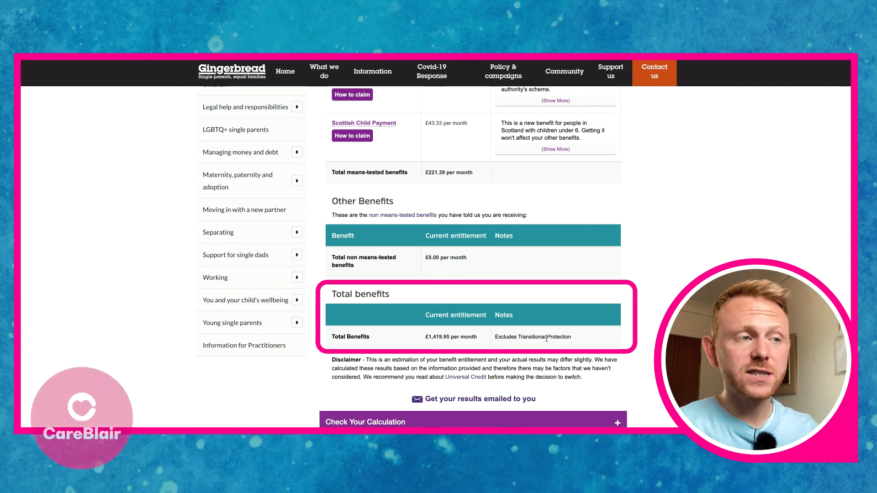
{"action": "scroll", "coordinate": [367, 314], "scroll_direction": "down", "scroll_amount": 3}
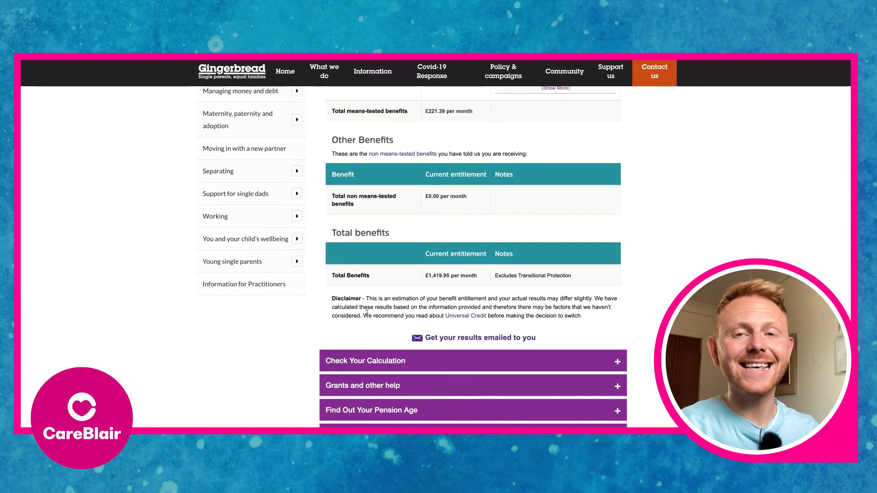